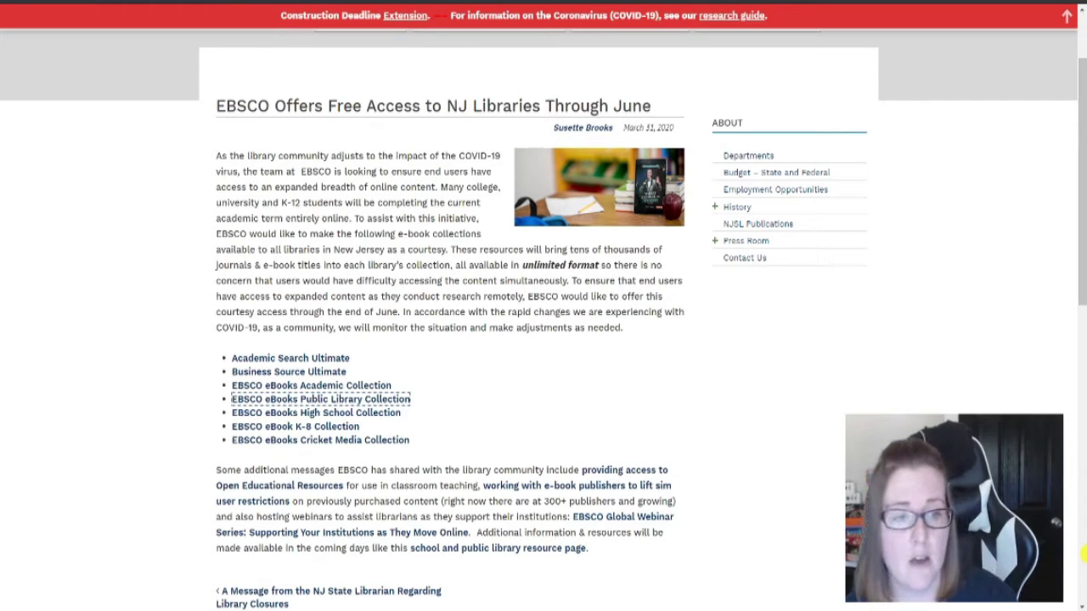
- From the New Jersey State Library's free-access article, open the EBSCO eBooks Public Library Collection
{"action": "scroll", "coordinate": [815, 281], "scroll_direction": "down", "scroll_amount": 1}
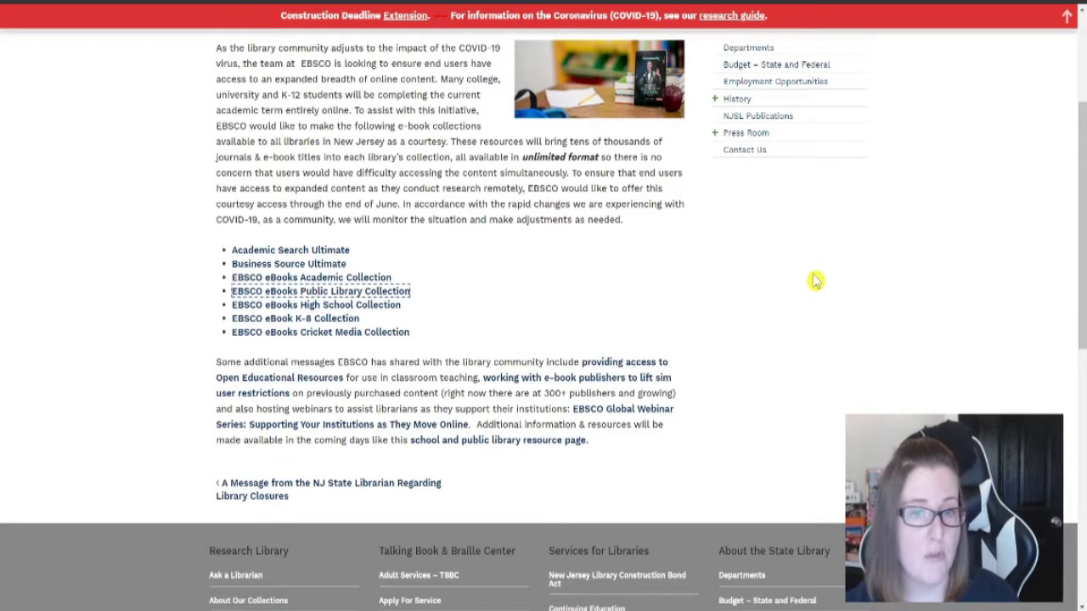
{"action": "scroll", "coordinate": [815, 281], "scroll_direction": "up", "scroll_amount": 2}
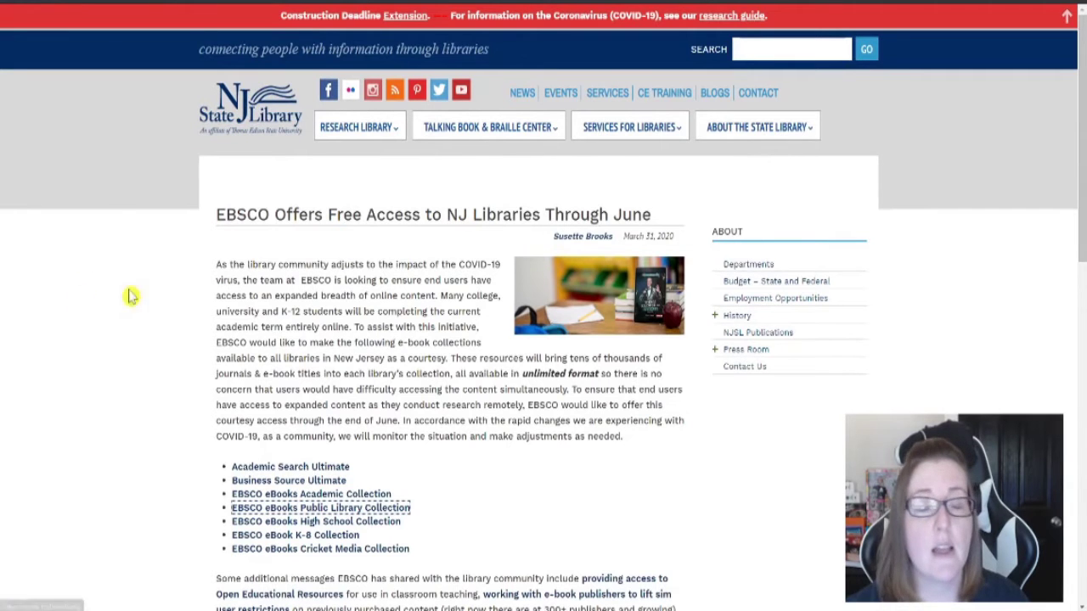
{"action": "scroll", "coordinate": [174, 288], "scroll_direction": "down", "scroll_amount": 1}
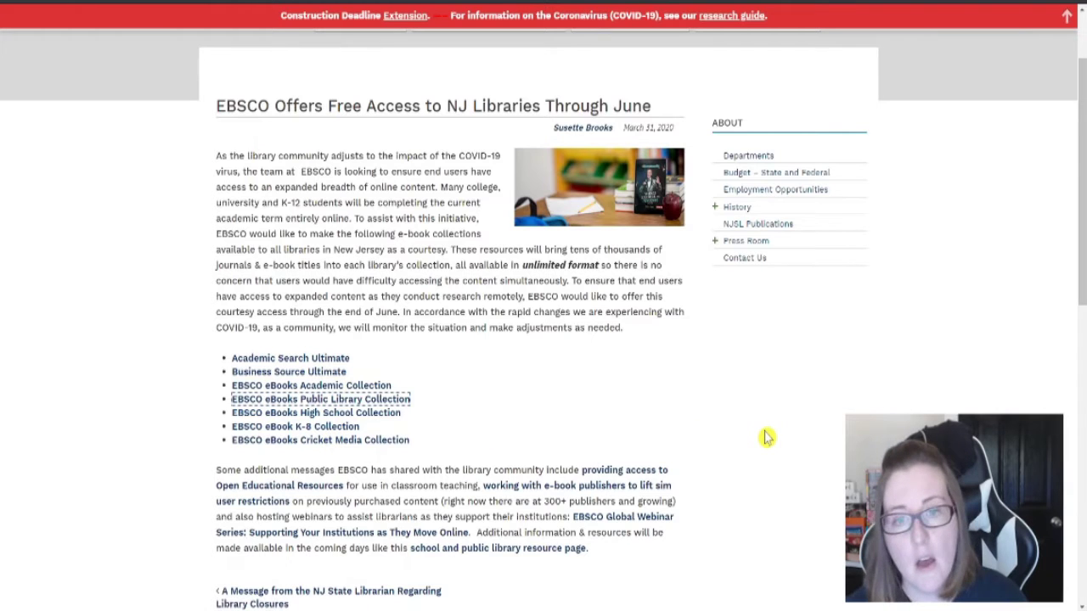
{"action": "scroll", "coordinate": [767, 437], "scroll_direction": "down", "scroll_amount": 1}
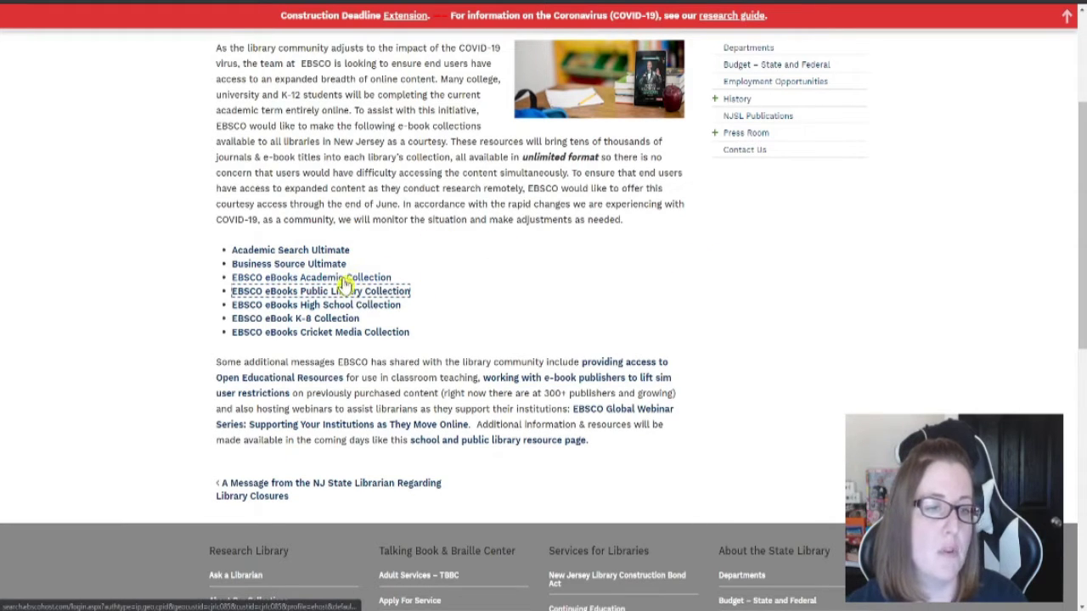
{"action": "left_click", "coordinate": [364, 295]}
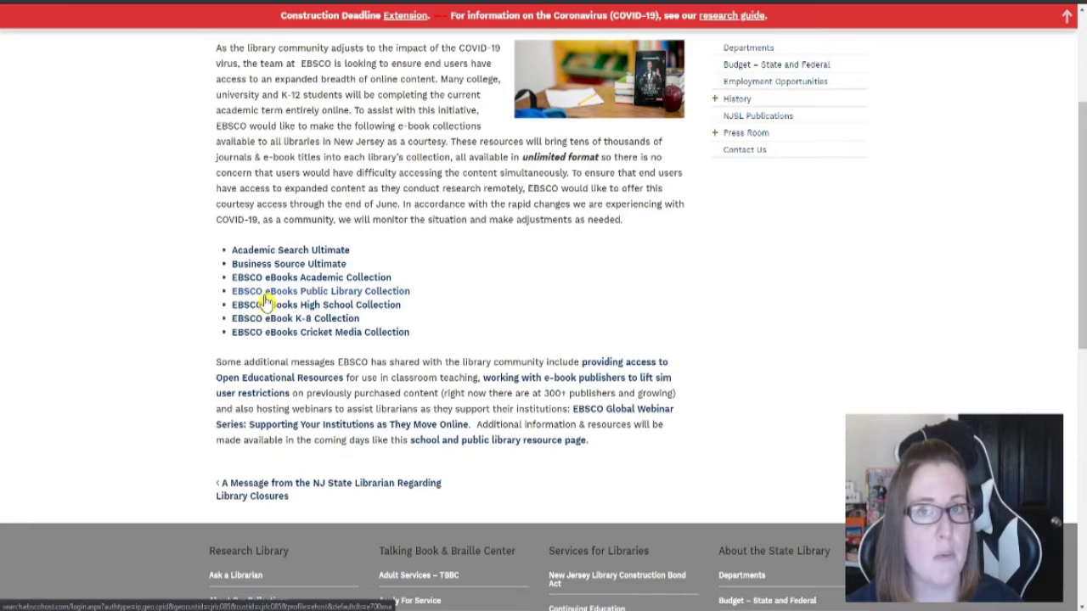
{"action": "left_click", "coordinate": [266, 299]}
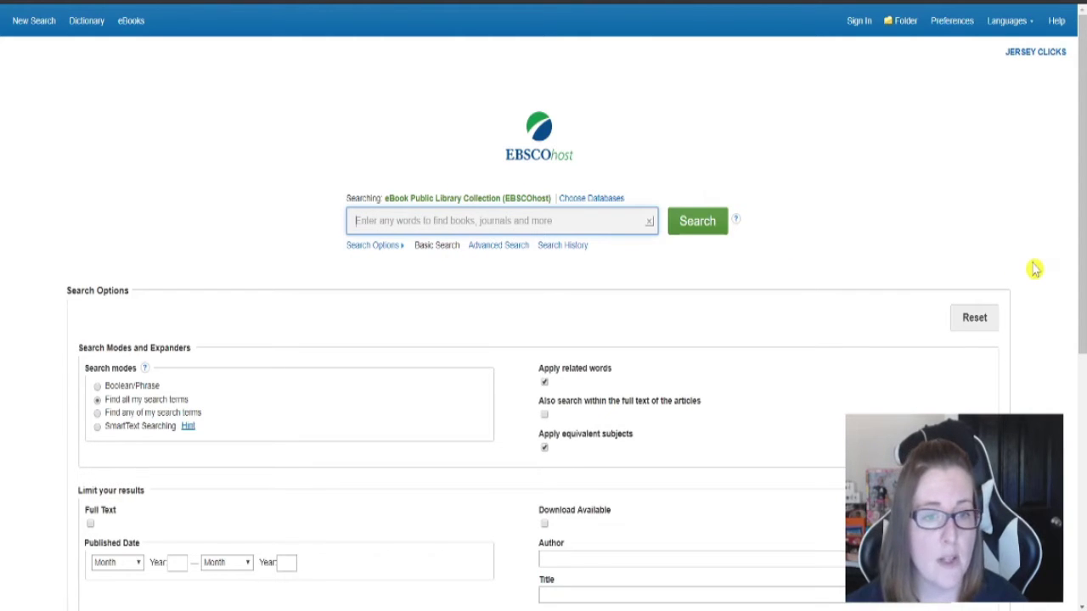
- Search the eBook collection for 'mystery' and scroll through the 2,073 results
{"action": "type", "text": "mystery"}
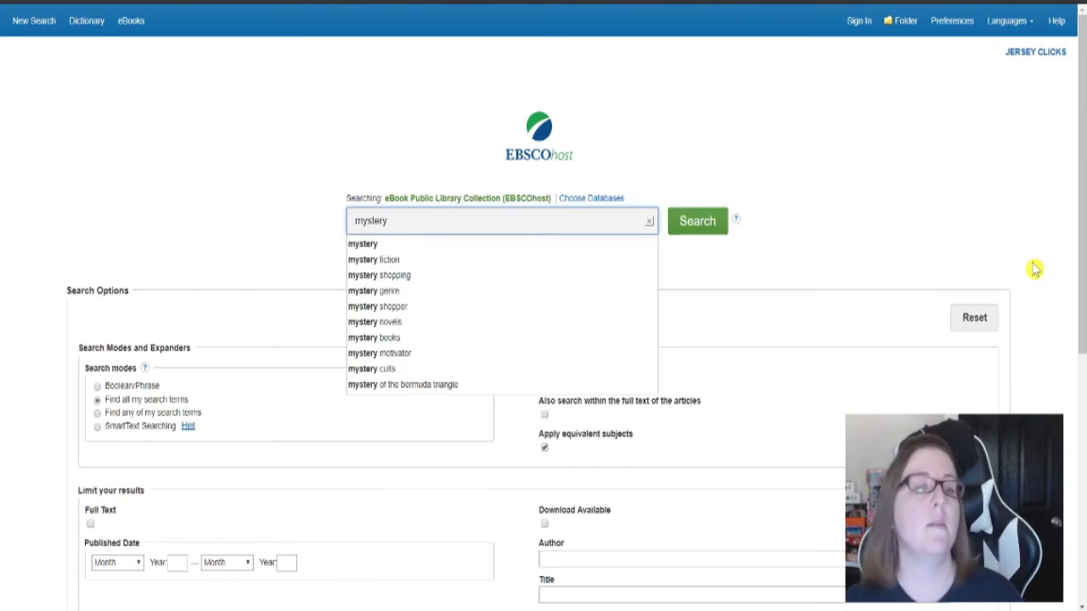
{"action": "left_click", "coordinate": [944, 161]}
{"action": "left_click", "coordinate": [695, 228]}
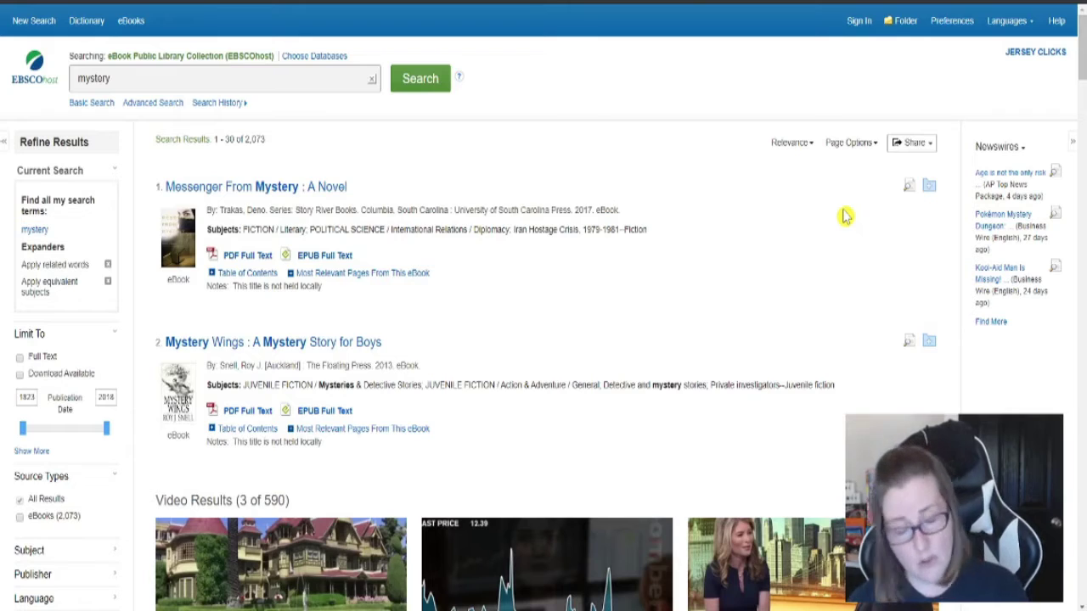
{"action": "scroll", "coordinate": [541, 199], "scroll_direction": "down", "scroll_amount": 5}
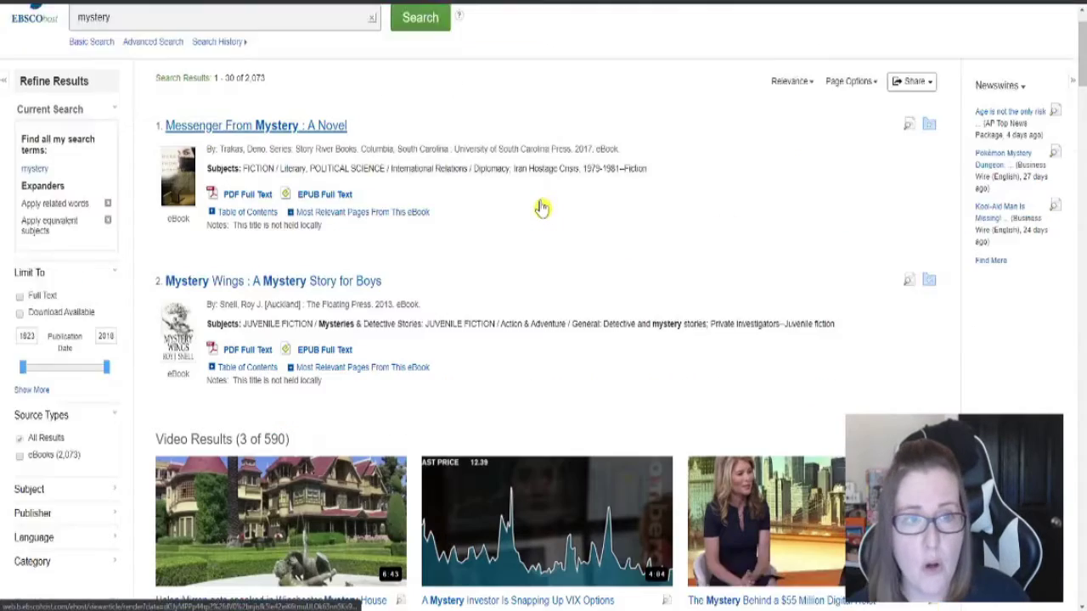
{"action": "scroll", "coordinate": [541, 207], "scroll_direction": "down", "scroll_amount": 5}
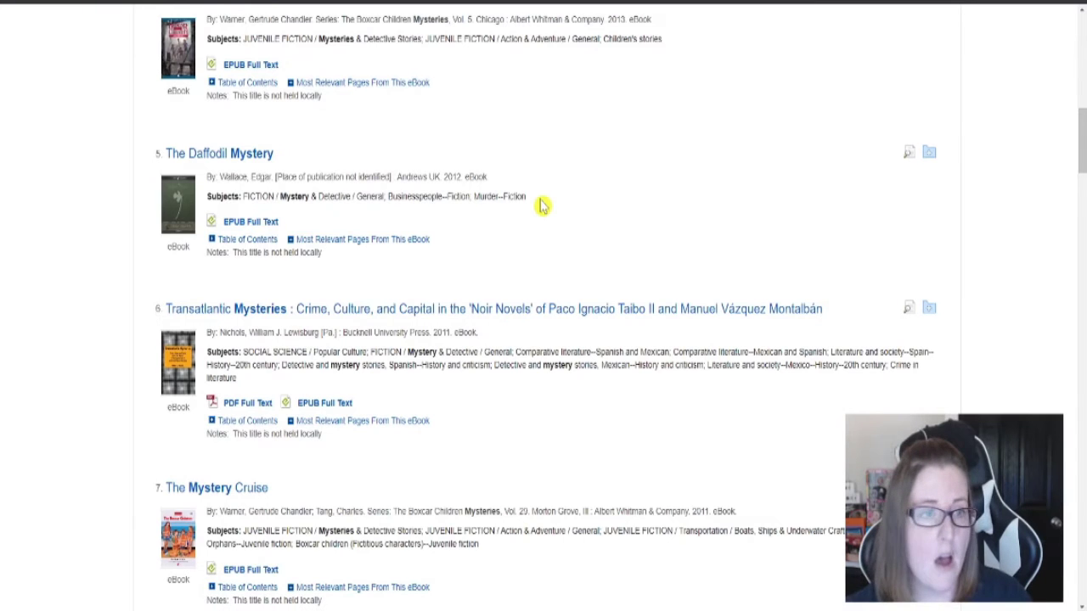
- Preview The Daffodil Mystery's EPUB full text from cover to Chapter I, then return to its record
{"action": "left_click", "coordinate": [262, 158]}
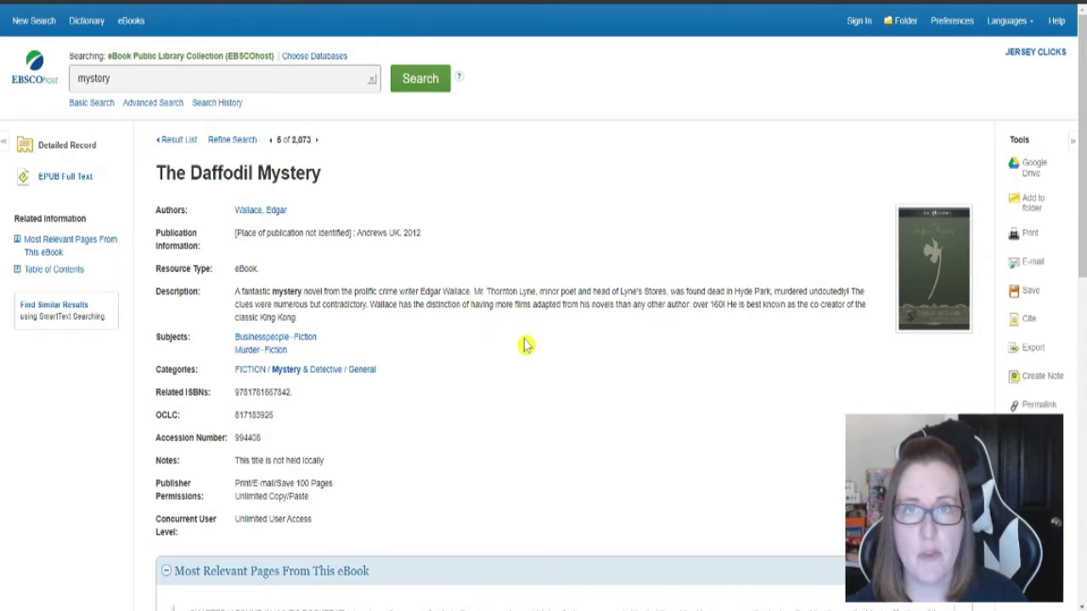
{"action": "left_click", "coordinate": [63, 187]}
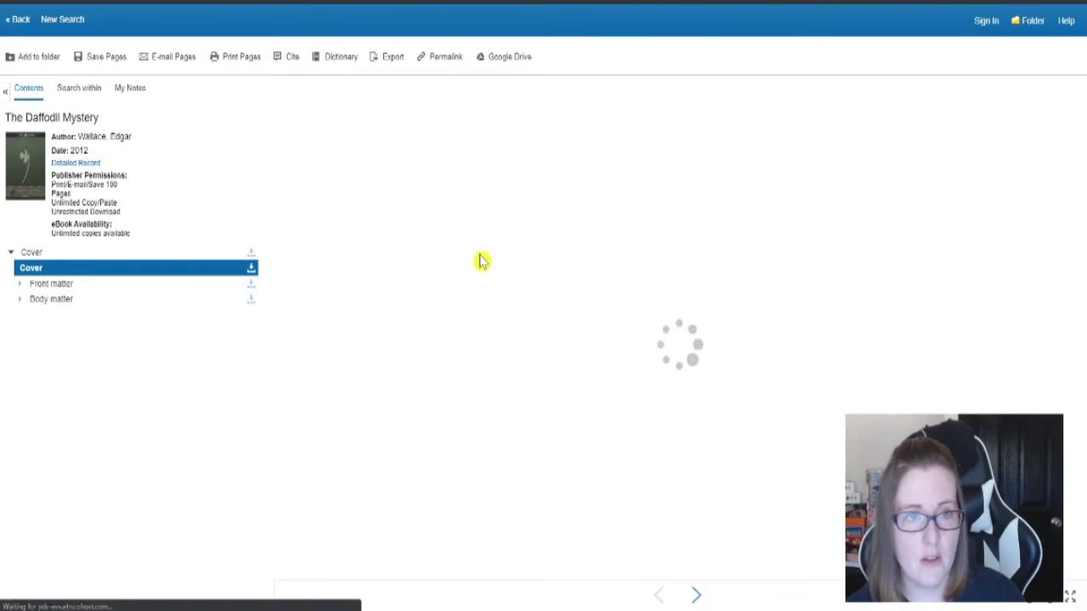
{"action": "left_click", "coordinate": [696, 596]}
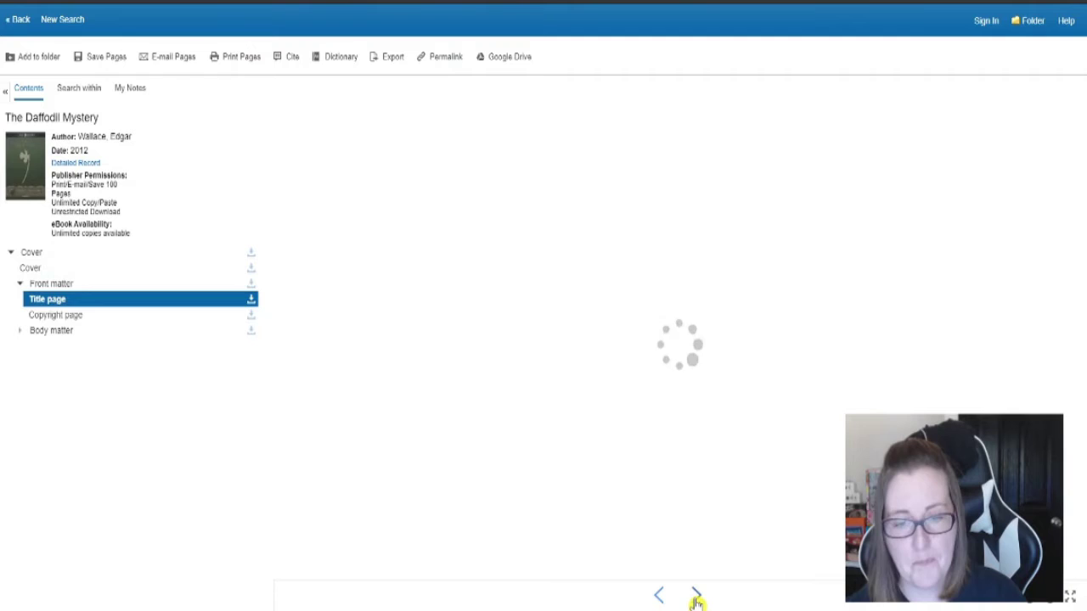
{"action": "left_click", "coordinate": [696, 597]}
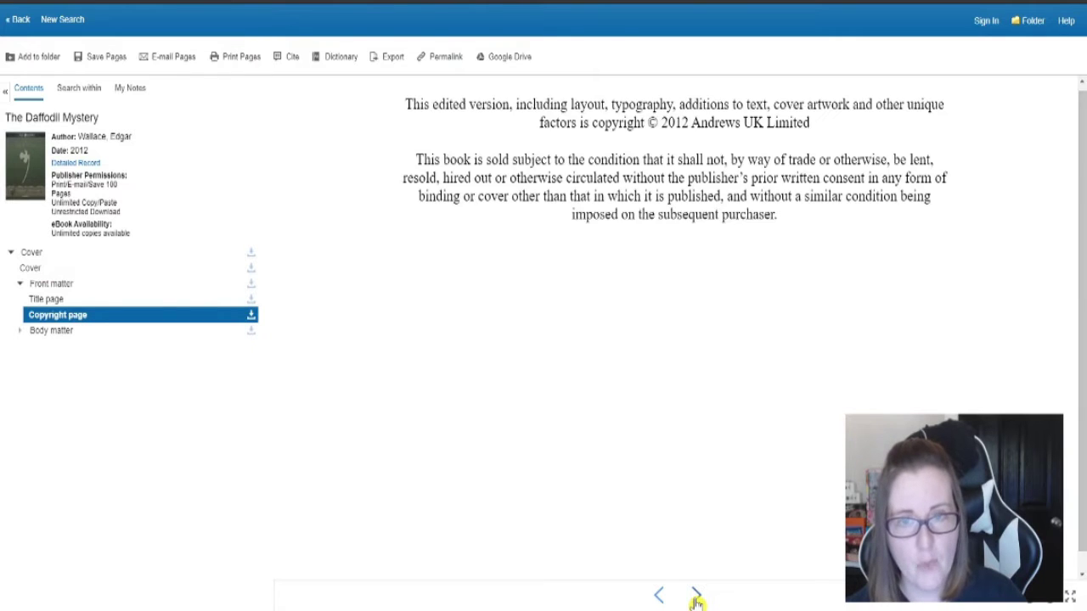
{"action": "left_click", "coordinate": [696, 598]}
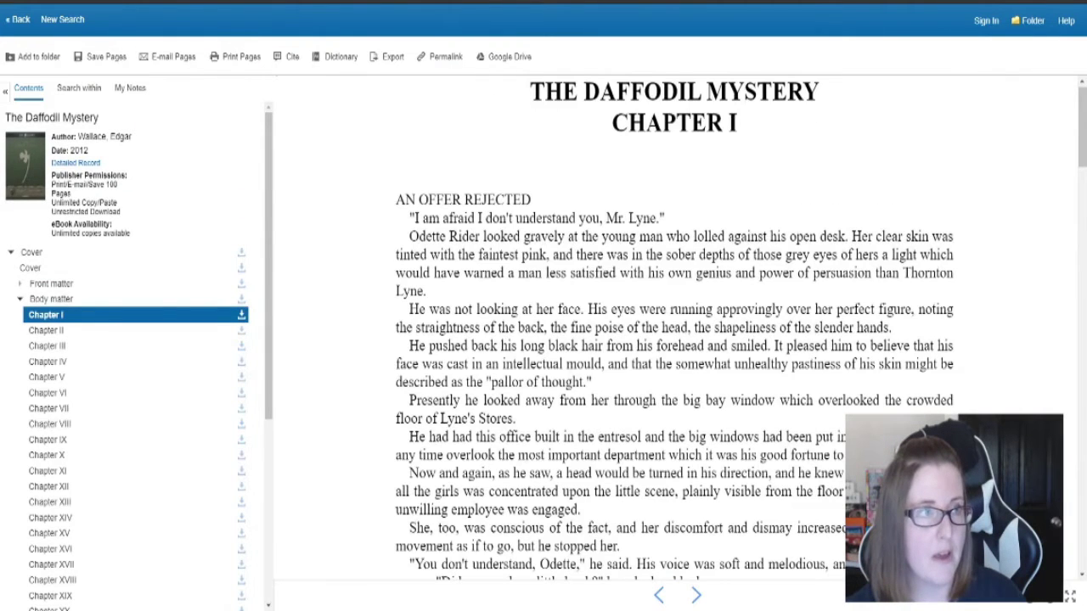
{"action": "key", "text": "alt+Left"}
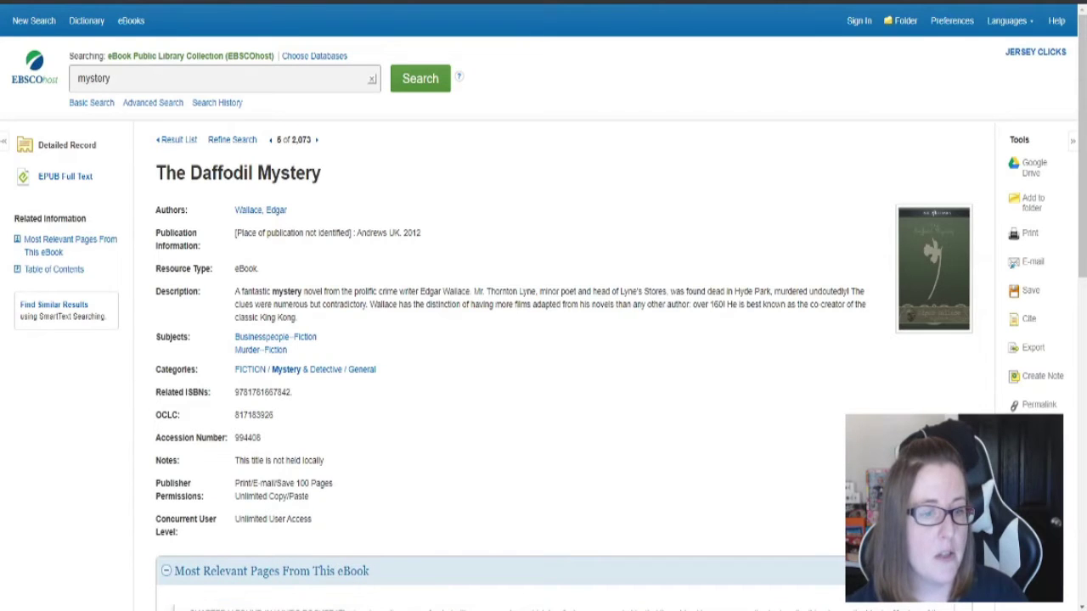
- Return to the mystery results list and scroll through the titles
{"action": "left_click", "coordinate": [316, 140]}
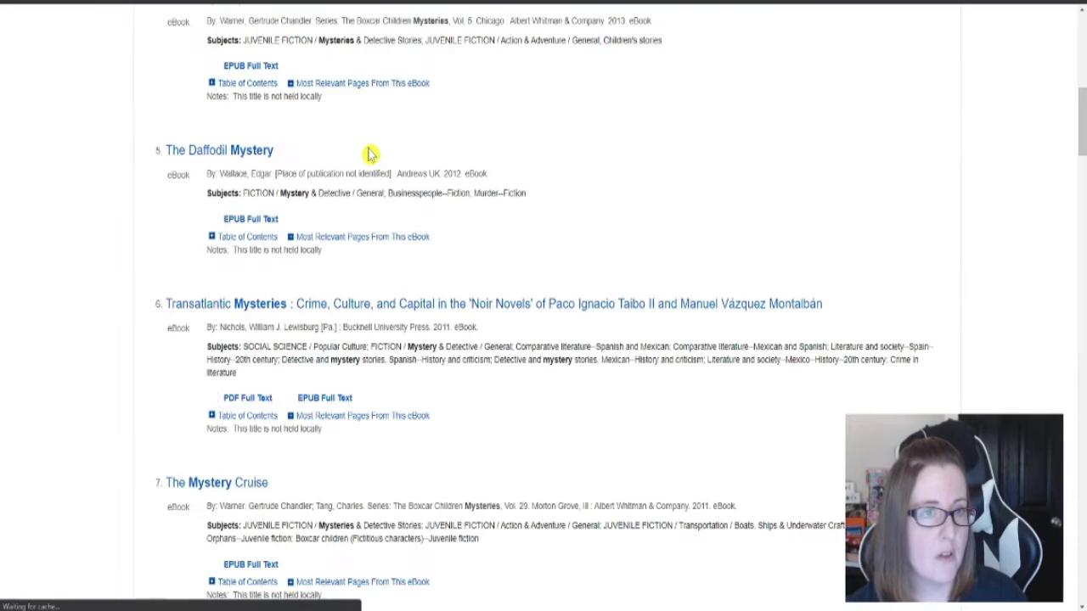
{"action": "scroll", "coordinate": [370, 154], "scroll_direction": "up", "scroll_amount": 10}
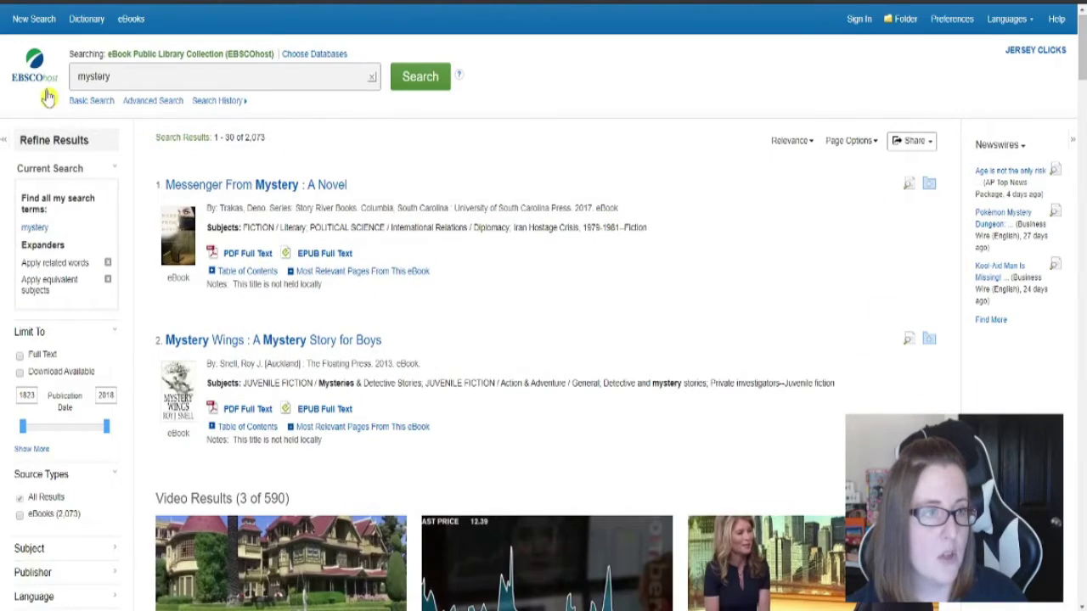
{"action": "scroll", "coordinate": [569, 296], "scroll_direction": "down", "scroll_amount": 1}
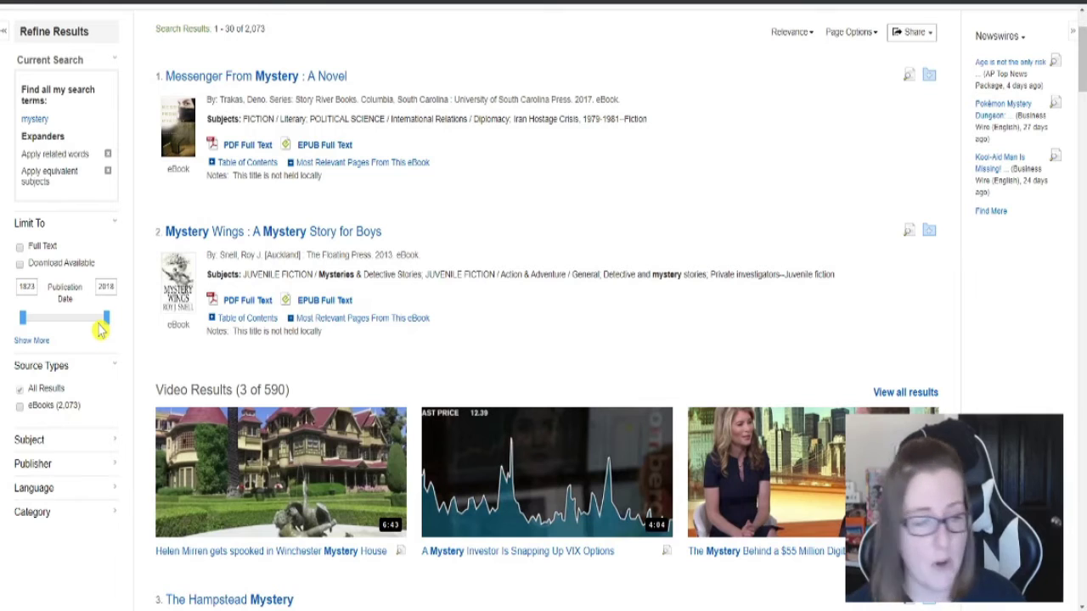
{"action": "scroll", "coordinate": [102, 331], "scroll_direction": "down", "scroll_amount": 2}
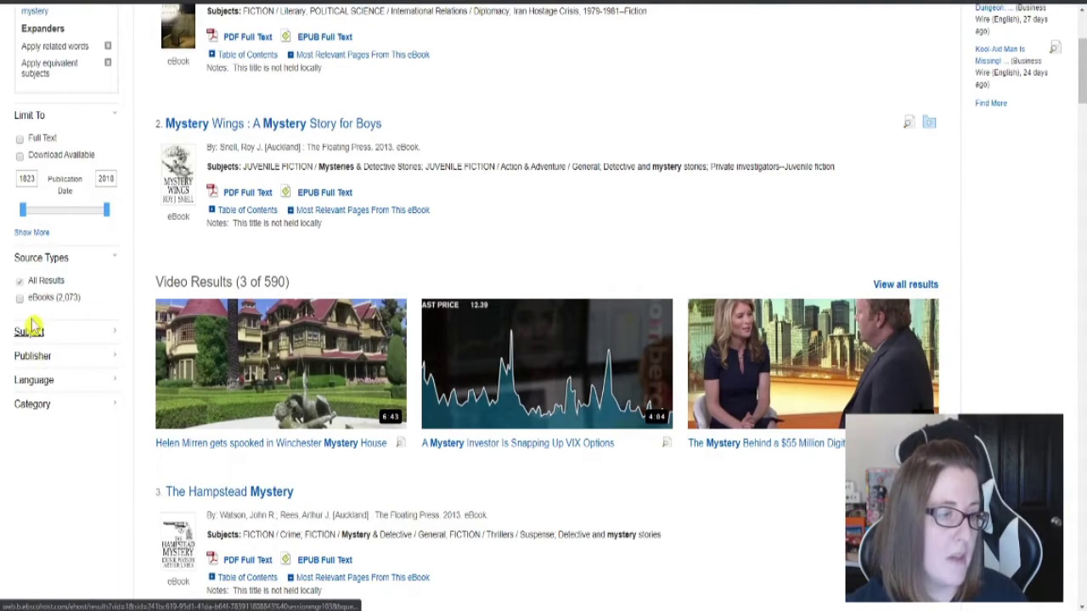
- Expand the Language, Subject and Category refinements in the Refine Results panel
{"action": "left_click", "coordinate": [41, 383]}
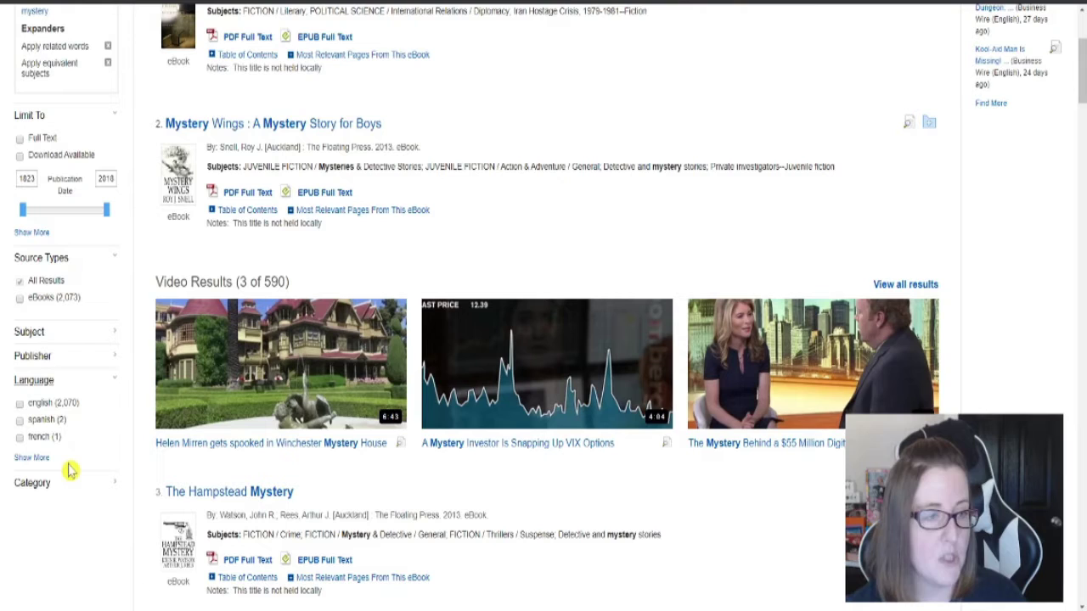
{"action": "left_click", "coordinate": [34, 332]}
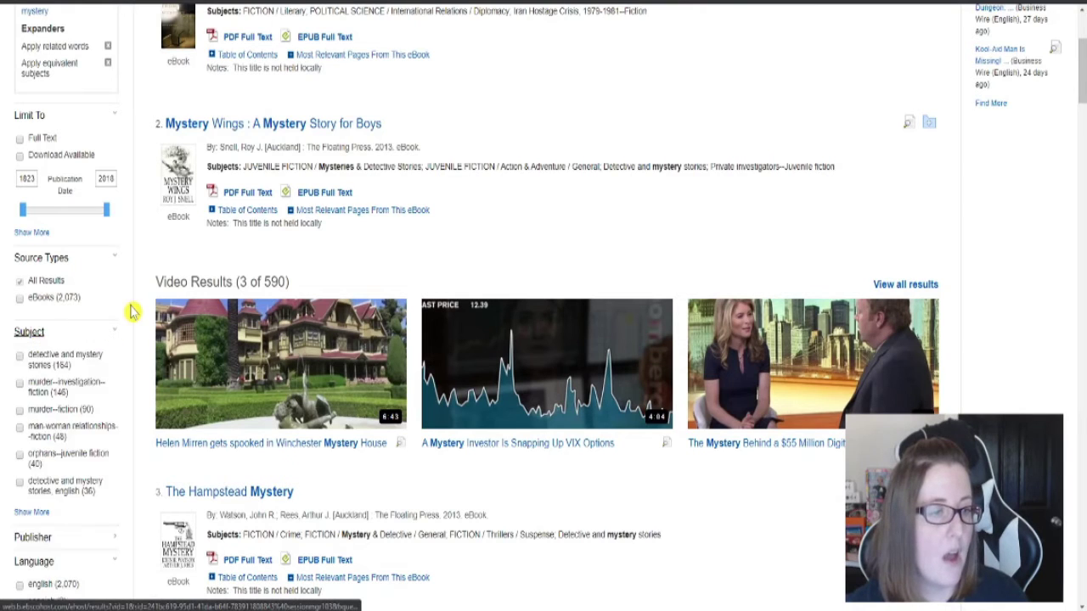
{"action": "scroll", "coordinate": [131, 312], "scroll_direction": "down", "scroll_amount": 4}
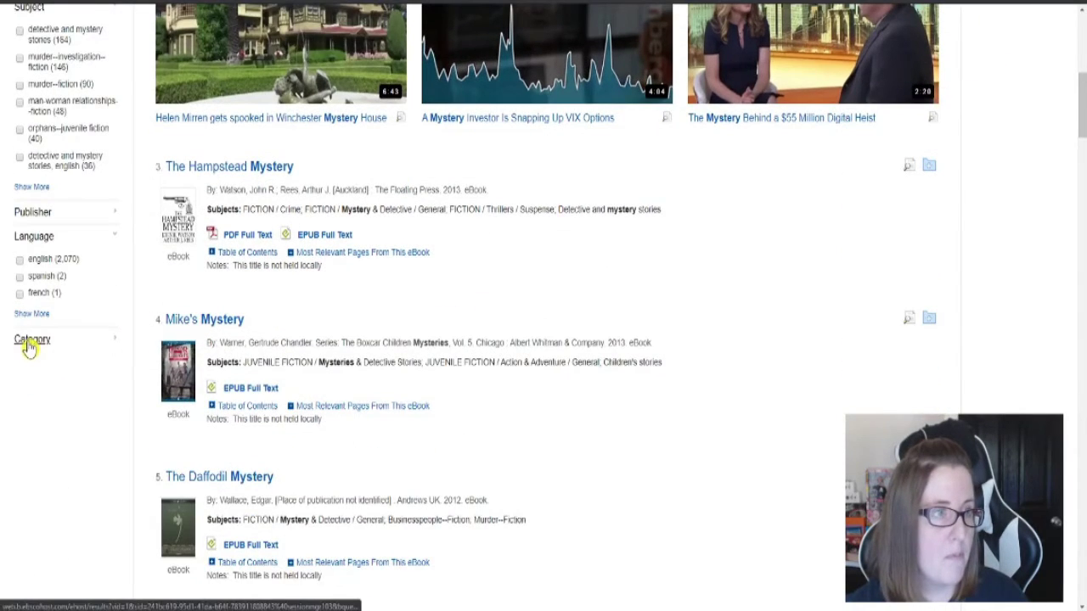
{"action": "left_click", "coordinate": [31, 341]}
{"action": "scroll", "coordinate": [168, 240], "scroll_direction": "up", "scroll_amount": 1}
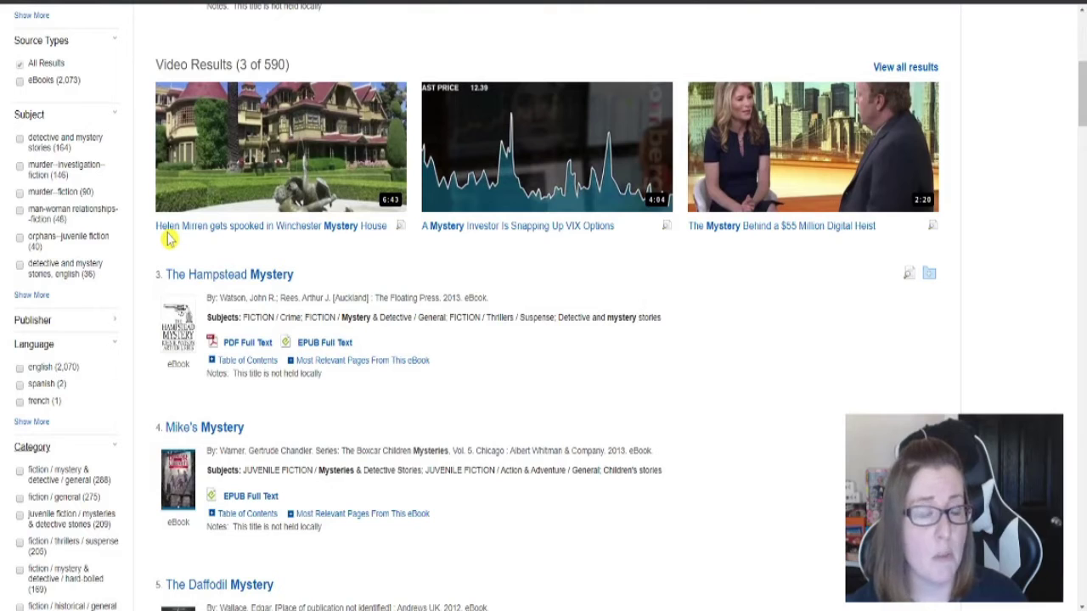
{"action": "scroll", "coordinate": [149, 287], "scroll_direction": "down", "scroll_amount": 1}
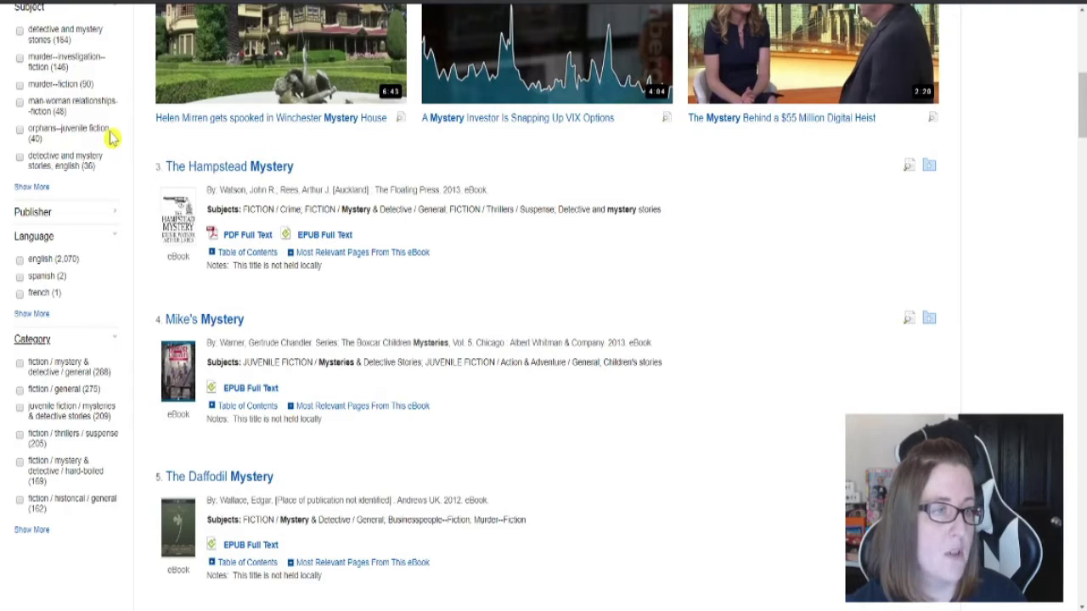
{"action": "scroll", "coordinate": [148, 327], "scroll_direction": "down", "scroll_amount": 1}
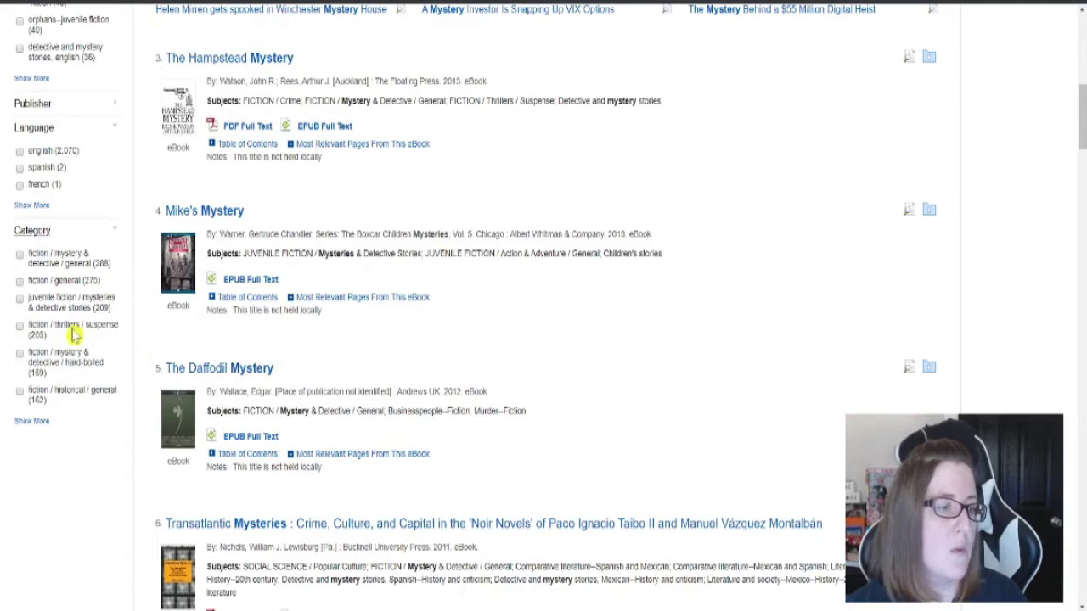
- Limit the mystery results to the fiction / thrillers / suspense category and scroll them
{"action": "left_click", "coordinate": [21, 331]}
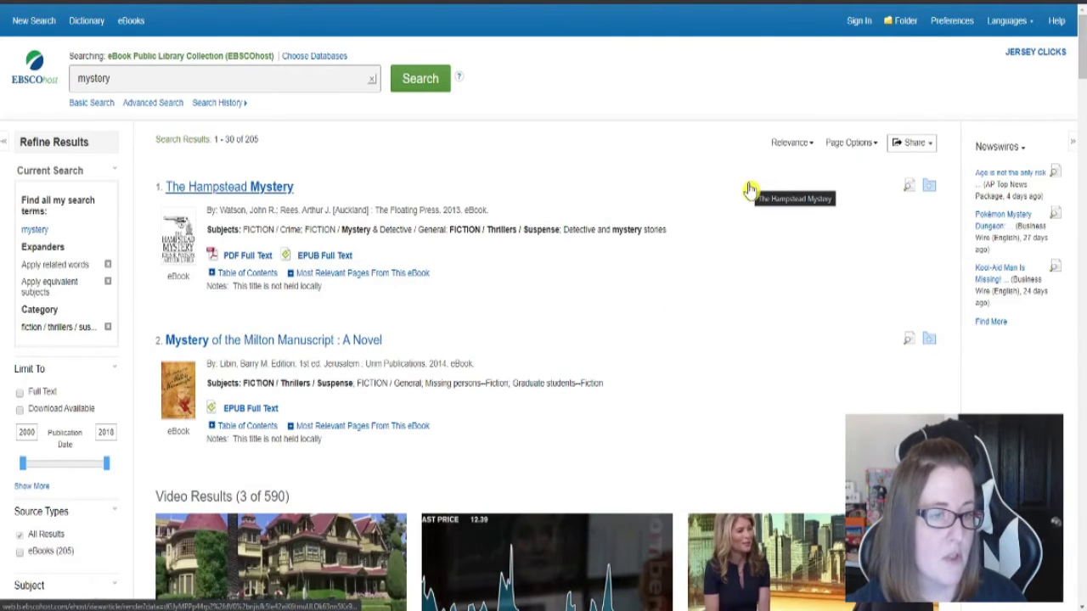
{"action": "scroll", "coordinate": [750, 188], "scroll_direction": "down", "scroll_amount": 1}
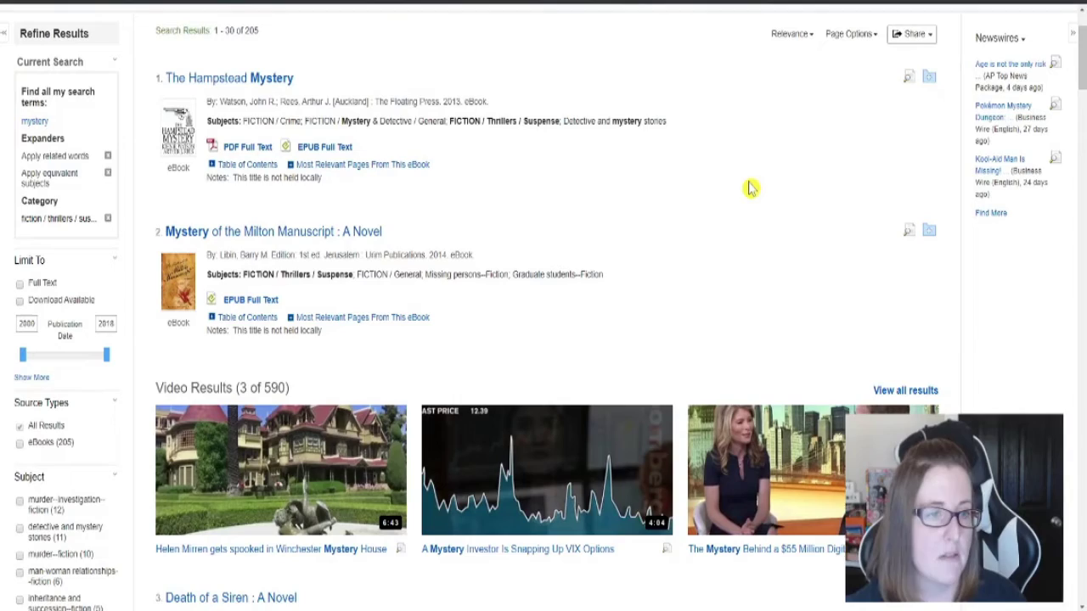
{"action": "scroll", "coordinate": [762, 180], "scroll_direction": "down", "scroll_amount": 4}
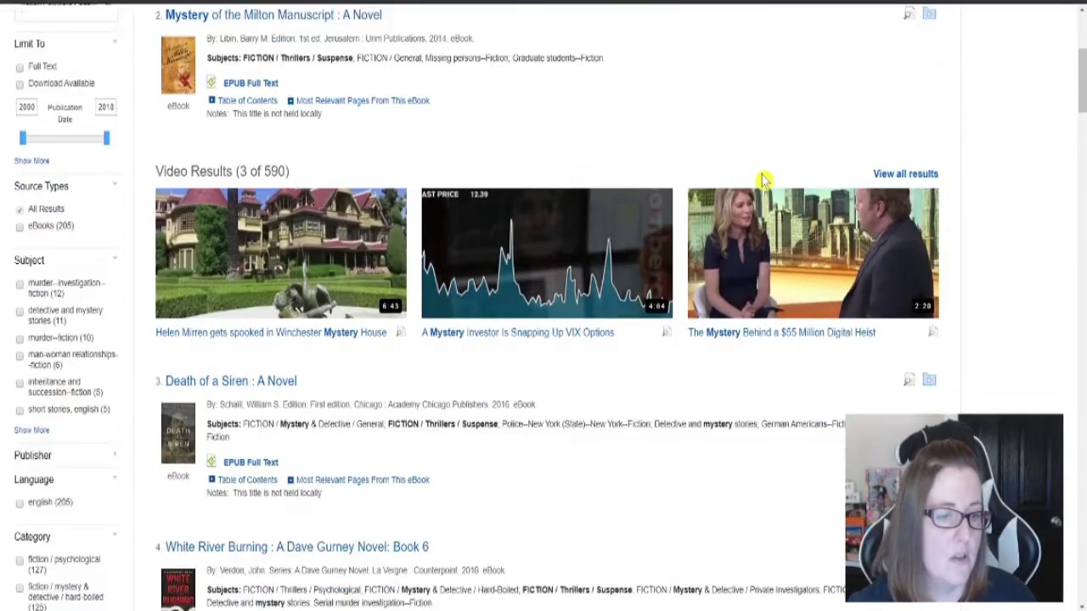
{"action": "scroll", "coordinate": [762, 182], "scroll_direction": "down", "scroll_amount": 3}
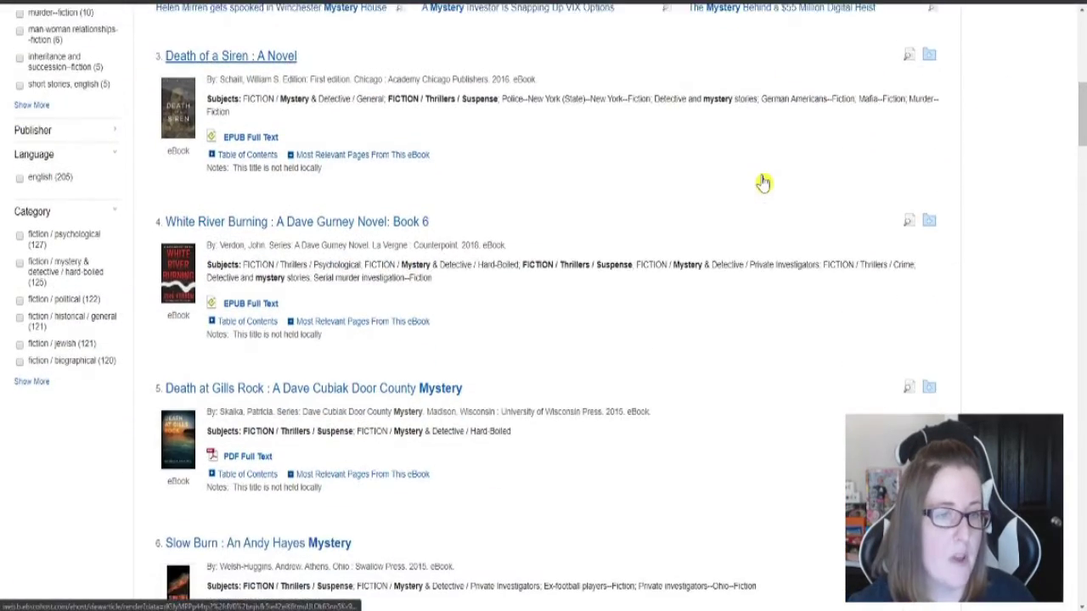
{"action": "scroll", "coordinate": [717, 198], "scroll_direction": "down", "scroll_amount": 1}
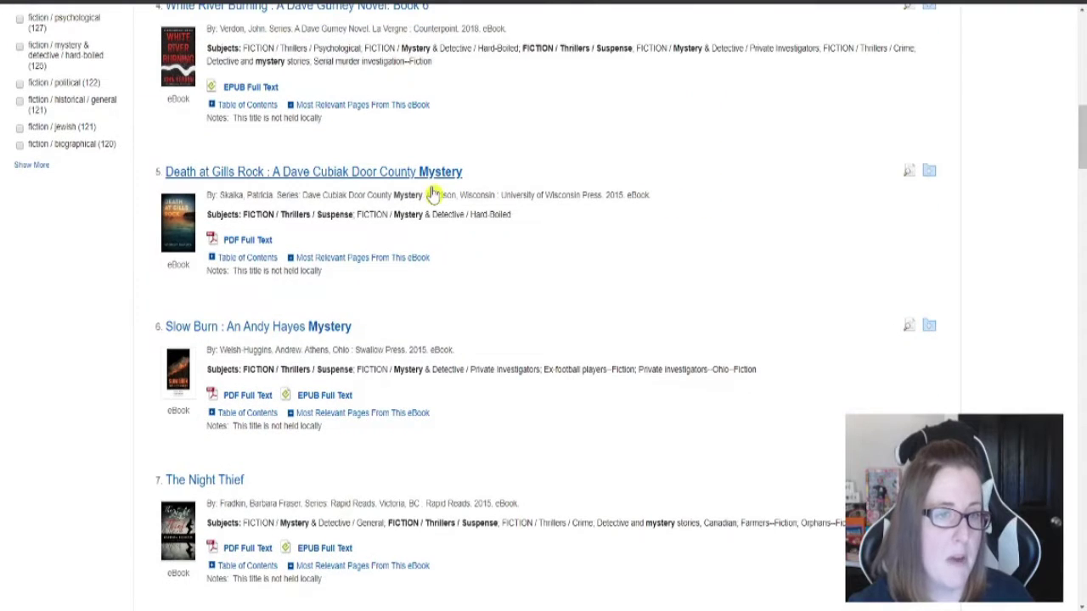
- Open the Death at Gills Rock record and select 'mystery' in the search box
{"action": "left_click", "coordinate": [361, 170]}
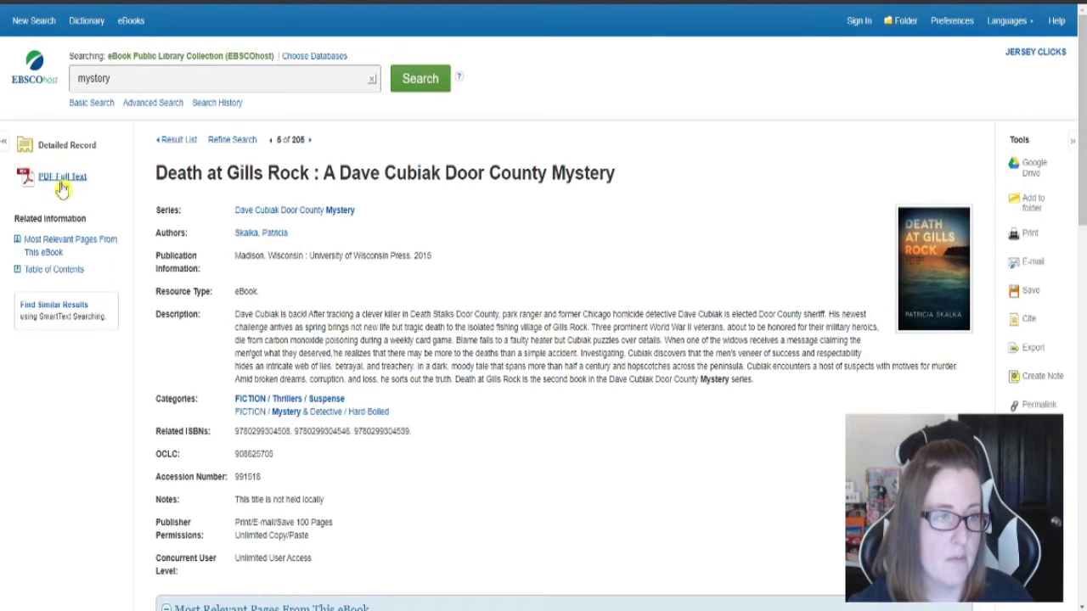
{"action": "left_click", "coordinate": [110, 79]}
{"action": "left_click_drag", "start_coordinate": [110, 78], "coordinate": [62, 96]}
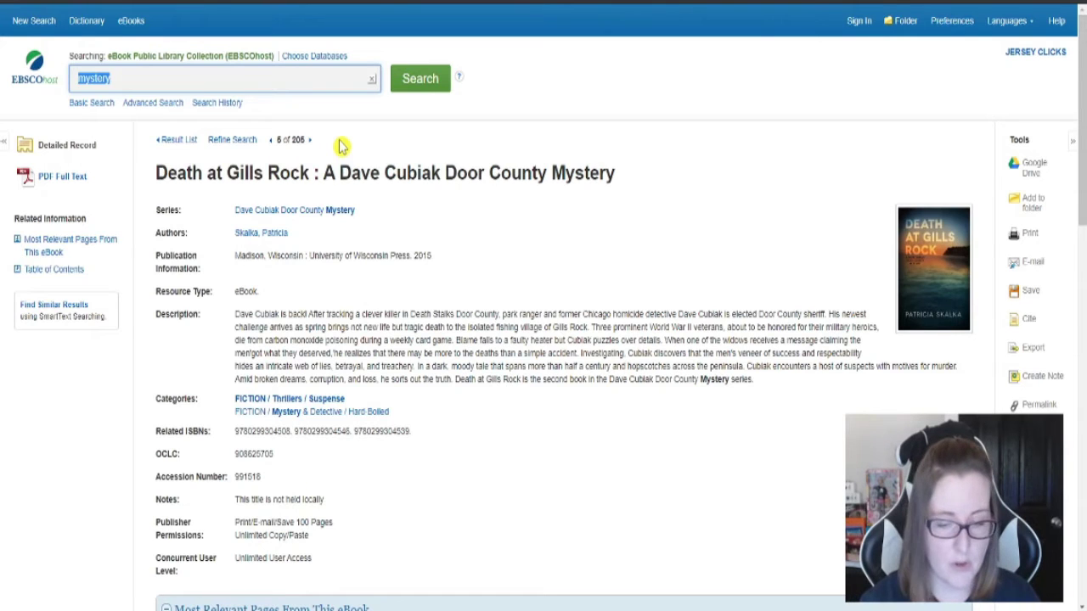
- Replace 'mystery' with 'cookbook', search, and scroll the 427 results
{"action": "key", "text": "BackSpace"}
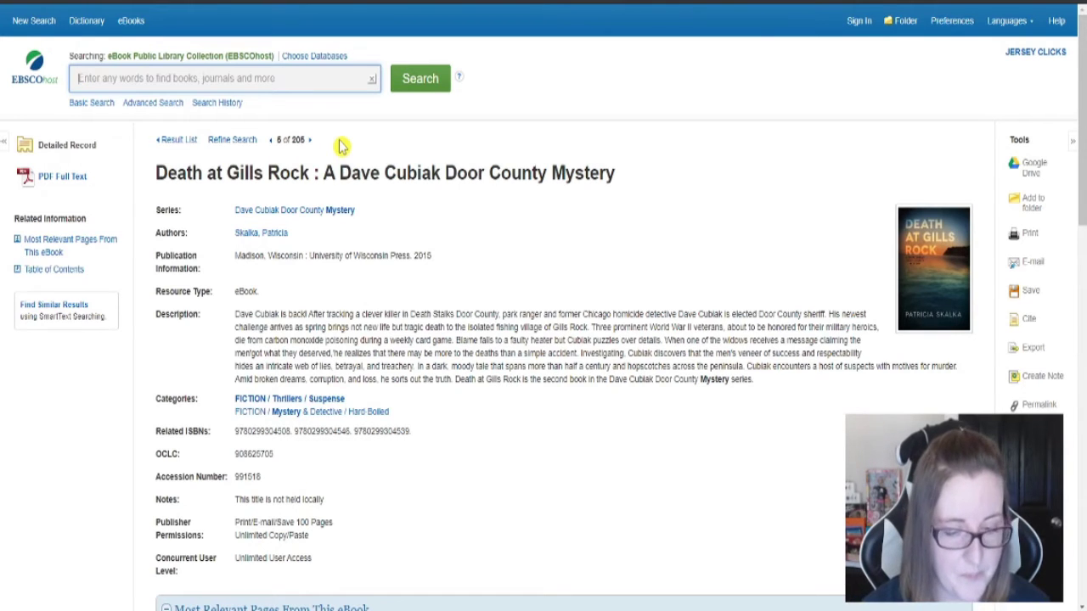
{"action": "type", "text": "cookbo"}
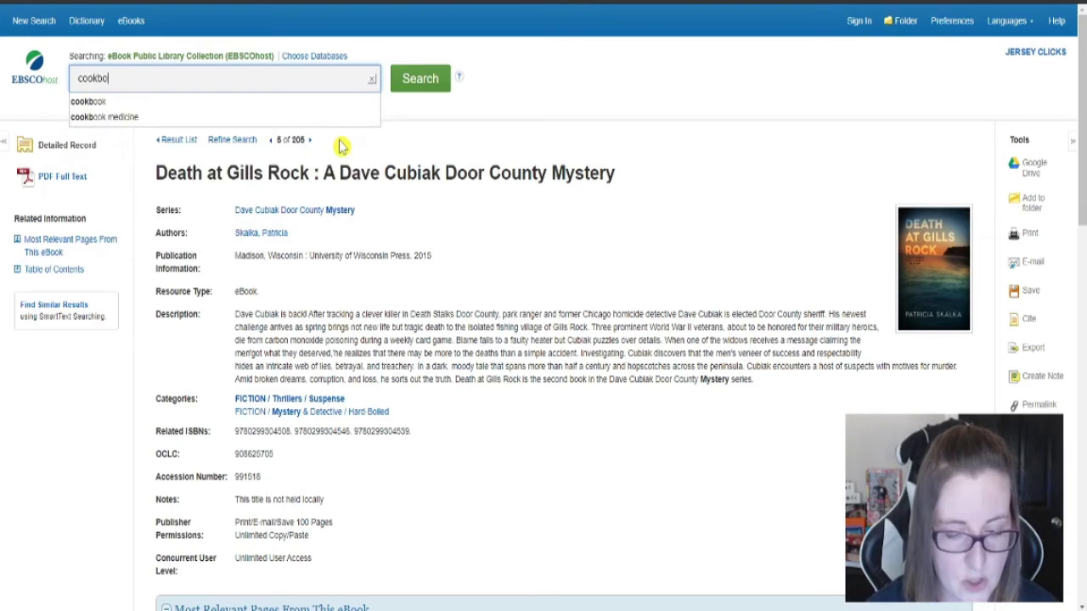
{"action": "type", "text": "ok"}
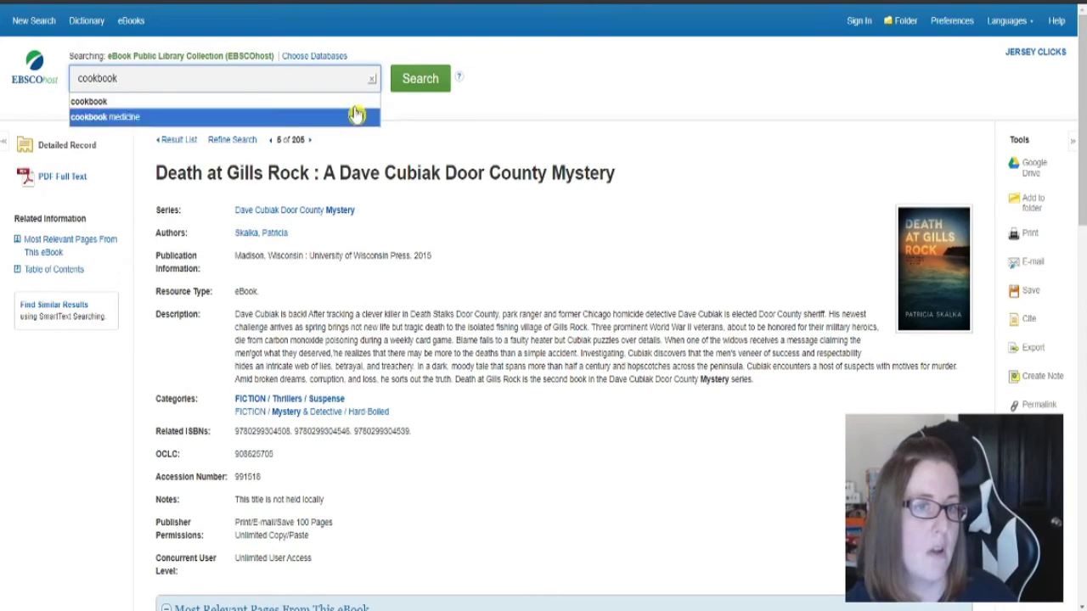
{"action": "left_click", "coordinate": [422, 82]}
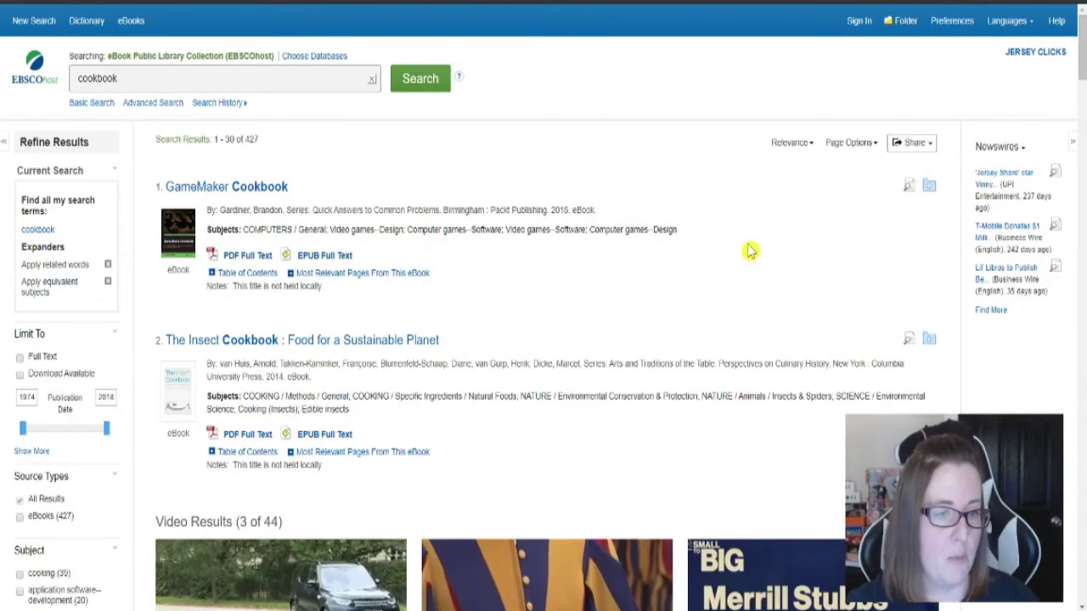
{"action": "scroll", "coordinate": [751, 251], "scroll_direction": "down", "scroll_amount": 3}
{"action": "scroll", "coordinate": [750, 251], "scroll_direction": "down", "scroll_amount": 5}
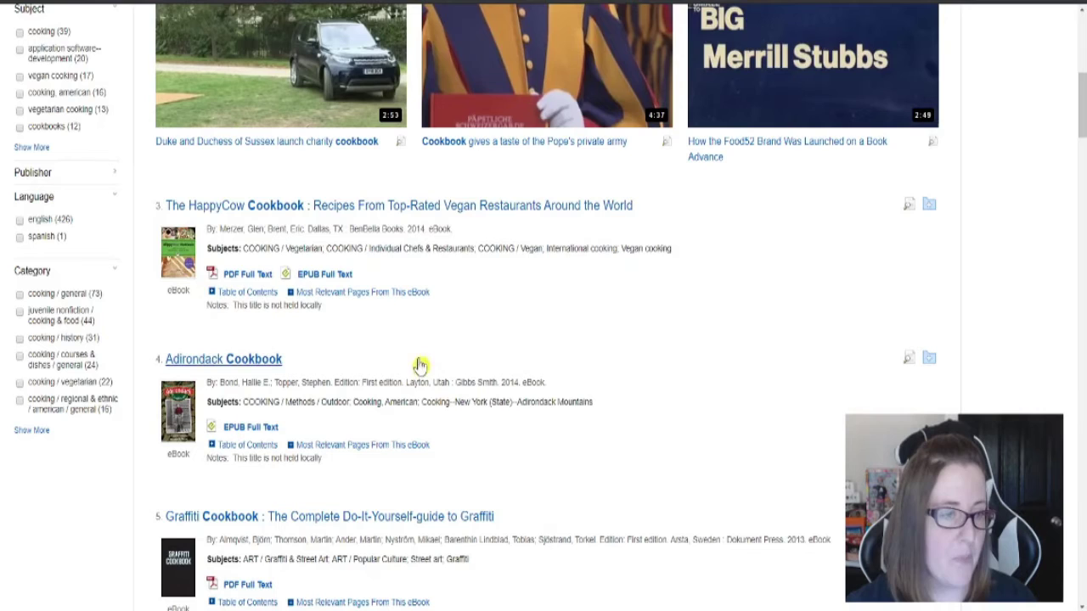
{"action": "scroll", "coordinate": [62, 280], "scroll_direction": "up", "scroll_amount": 2}
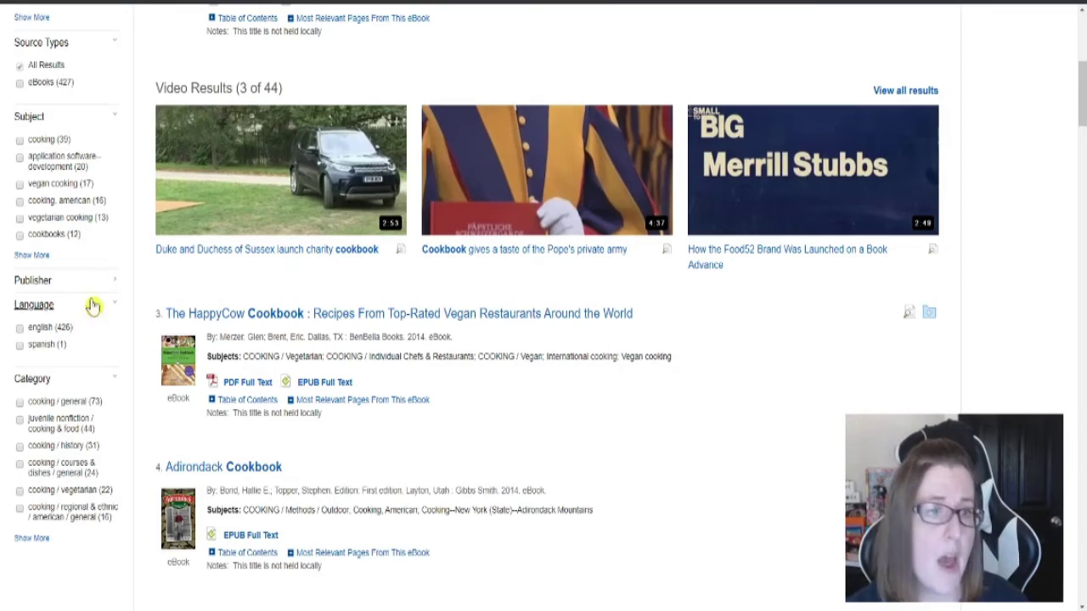
{"action": "scroll", "coordinate": [212, 76], "scroll_direction": "up", "scroll_amount": 5}
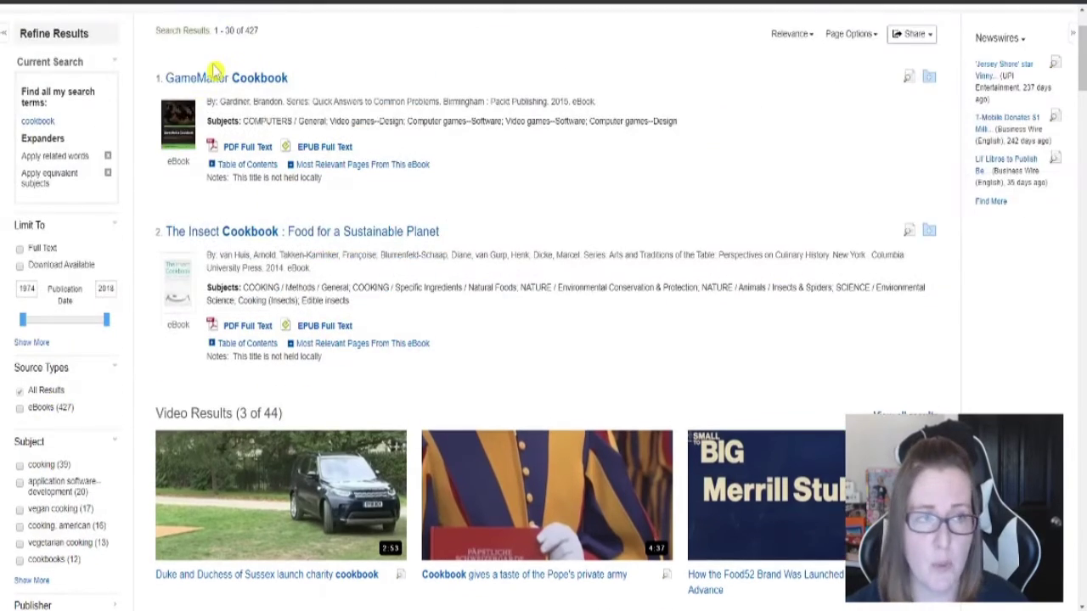
{"action": "scroll", "coordinate": [213, 77], "scroll_direction": "down", "scroll_amount": 5}
- View the full Subject filter list, then close it without applying any subject
{"action": "left_click", "coordinate": [34, 256]}
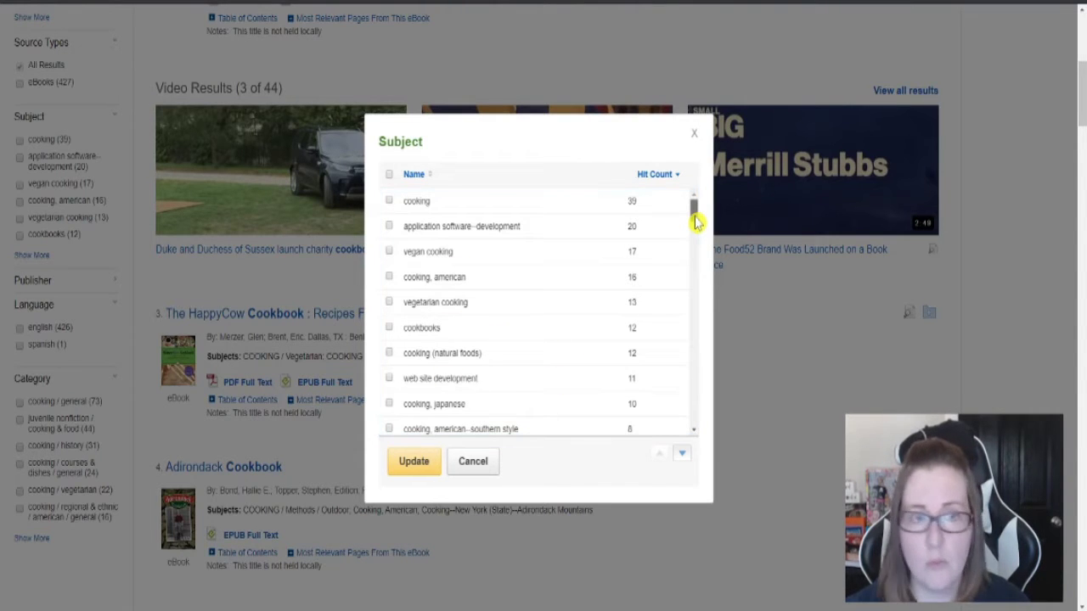
{"action": "left_click_drag", "start_coordinate": [695, 222], "coordinate": [702, 199]}
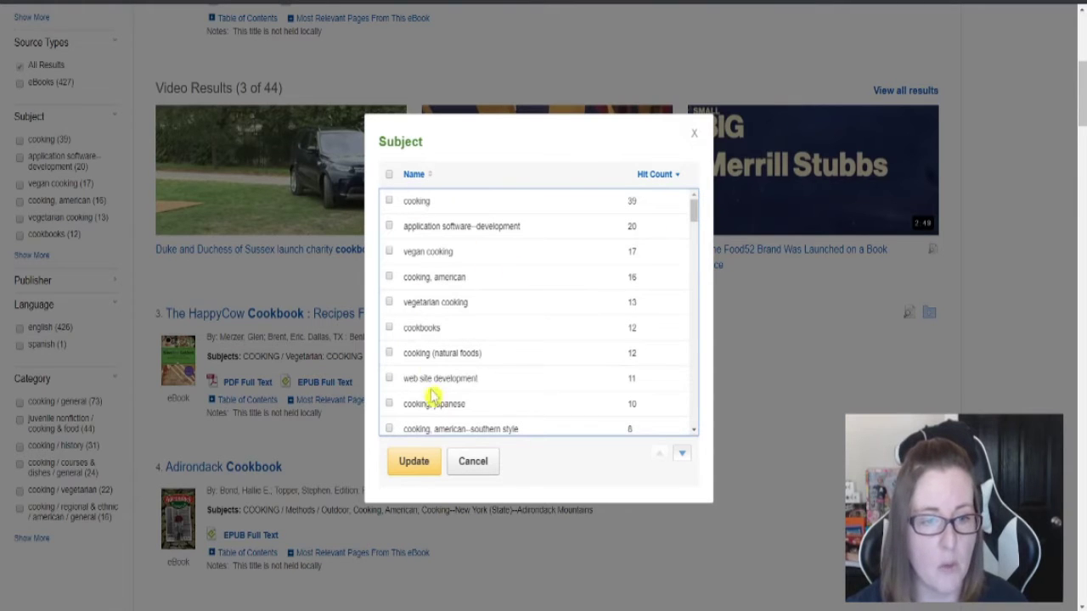
{"action": "left_click", "coordinate": [694, 134]}
{"action": "scroll", "coordinate": [368, 131], "scroll_direction": "up", "scroll_amount": 5}
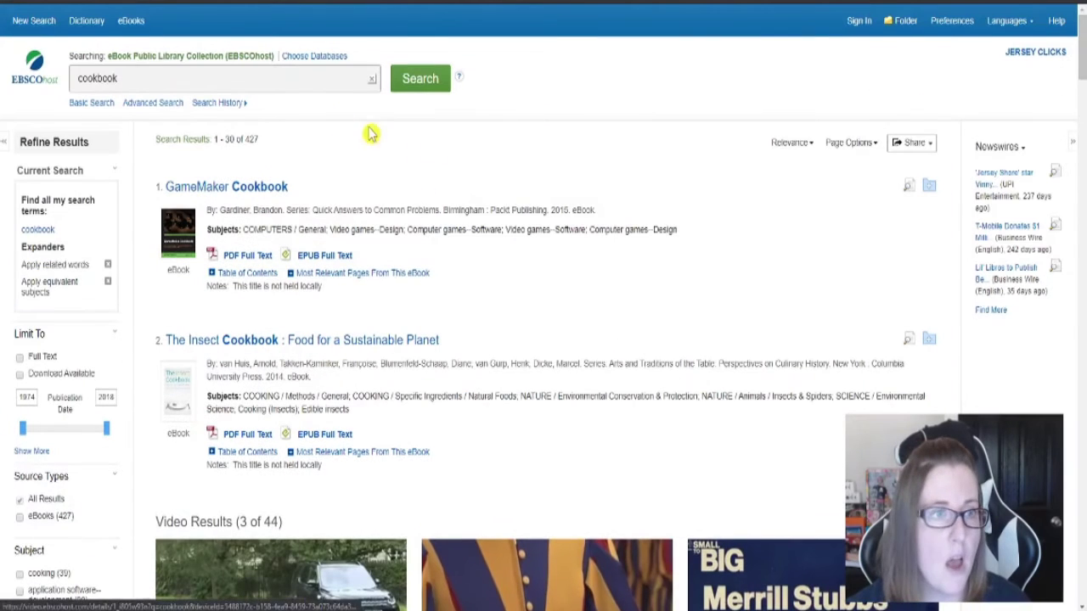
- Search for 'cookery' via the autocomplete suggestion and scroll the 1,243 results
{"action": "left_click", "coordinate": [137, 69]}
{"action": "type", "text": "cookery"}
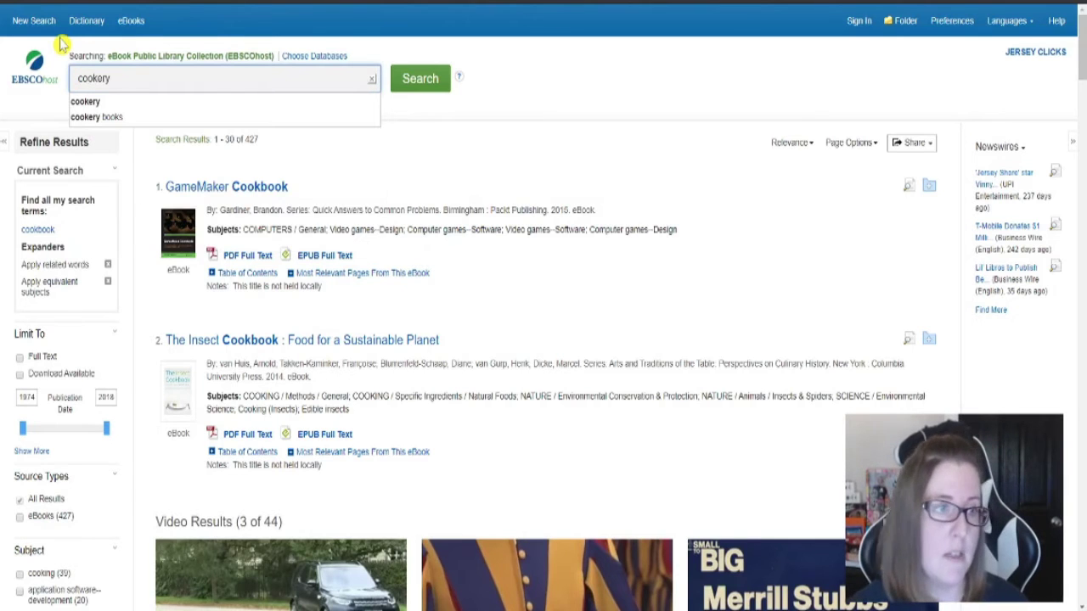
{"action": "left_click", "coordinate": [72, 101]}
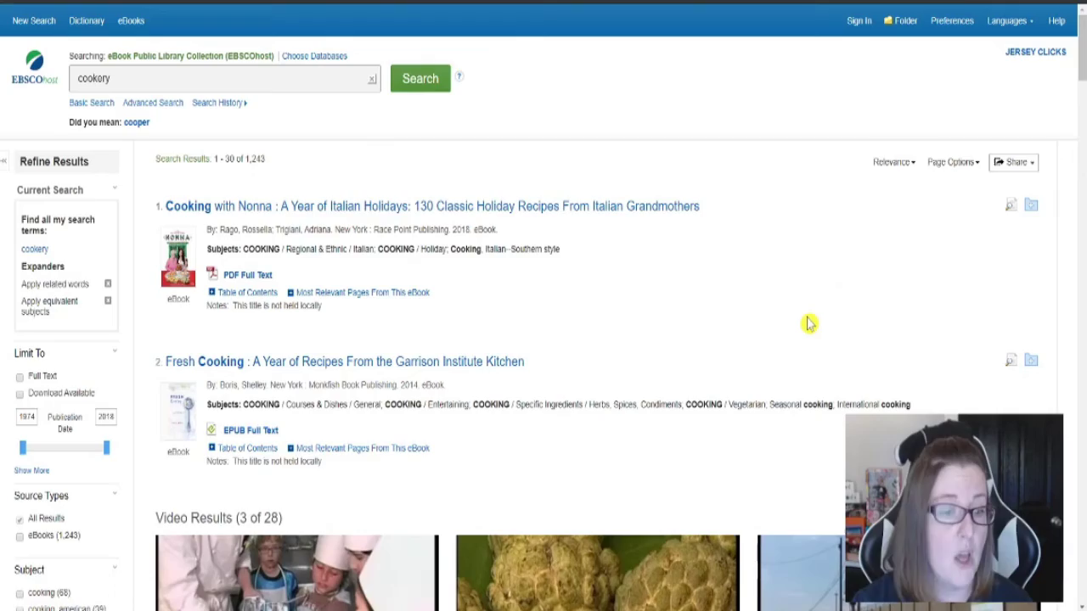
{"action": "scroll", "coordinate": [809, 317], "scroll_direction": "down", "scroll_amount": 5}
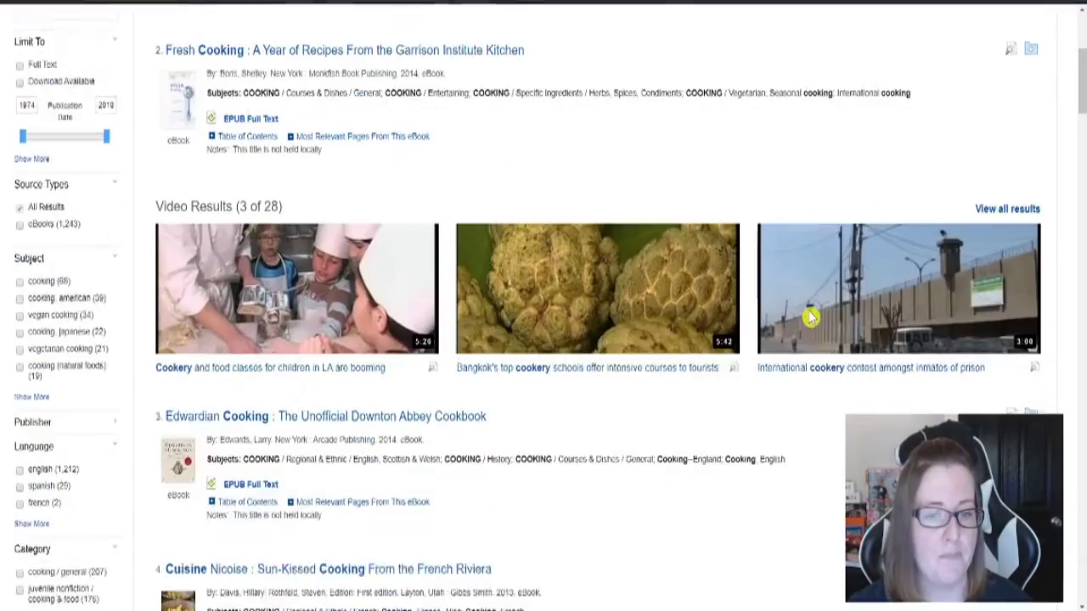
{"action": "scroll", "coordinate": [808, 320], "scroll_direction": "down", "scroll_amount": 3}
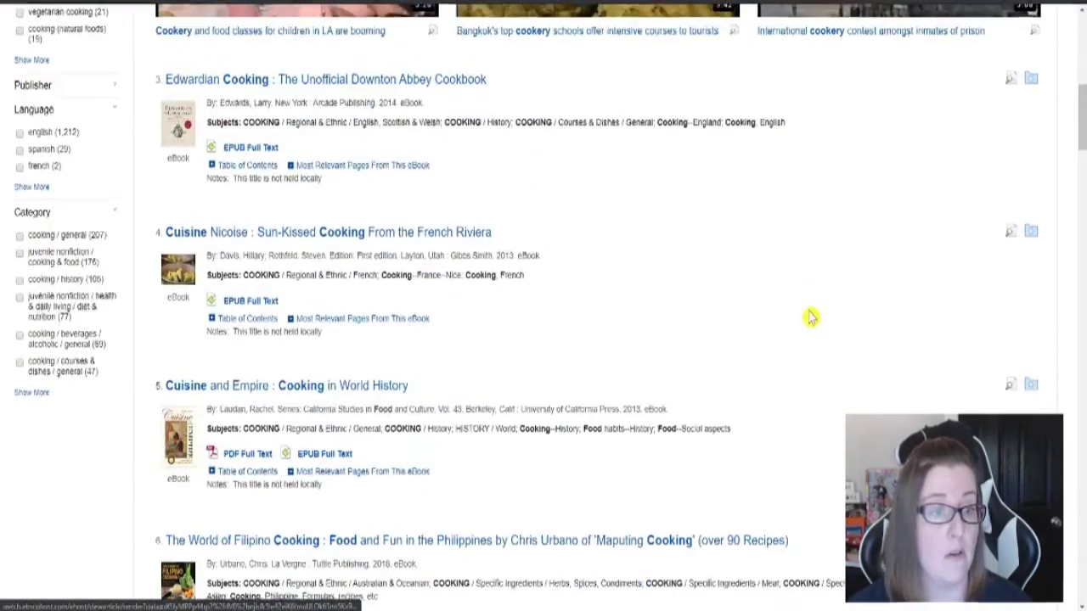
{"action": "scroll", "coordinate": [582, 189], "scroll_direction": "up", "scroll_amount": 8}
- Delete 'cookery' and type the quoted phrase "new york times bestseller" into the search box
{"action": "left_click", "coordinate": [108, 78]}
{"action": "double_click", "coordinate": [106, 78]}
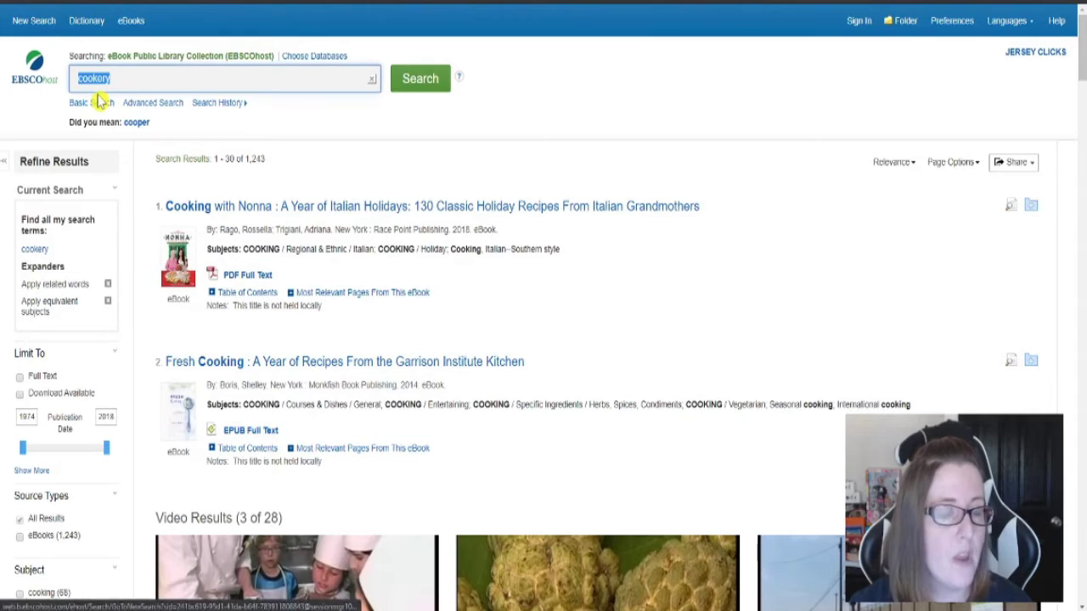
{"action": "key", "text": "BackSpace"}
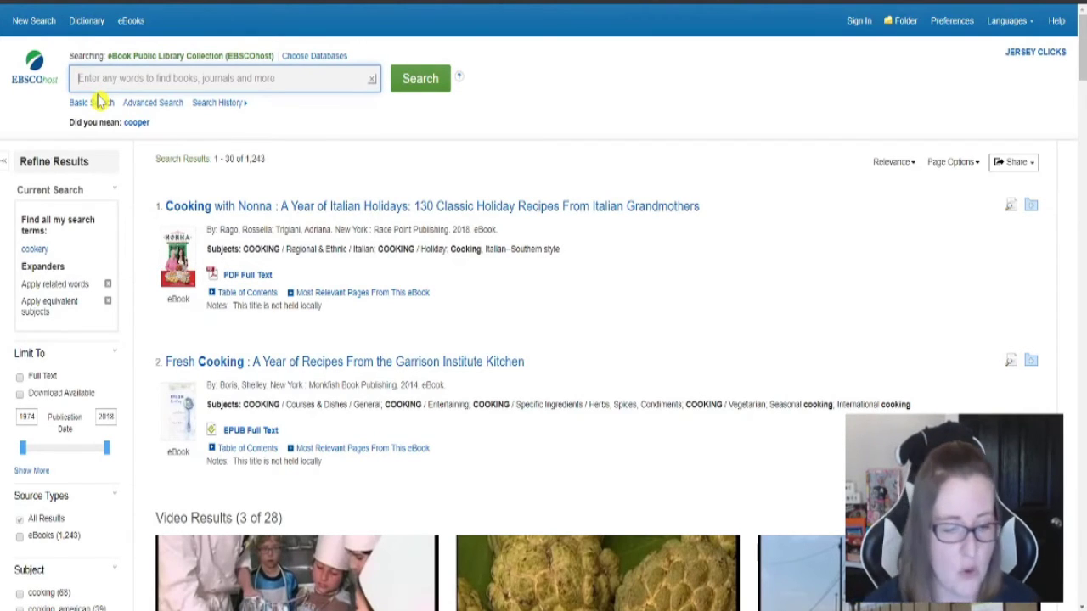
{"action": "type", "text": "1"}
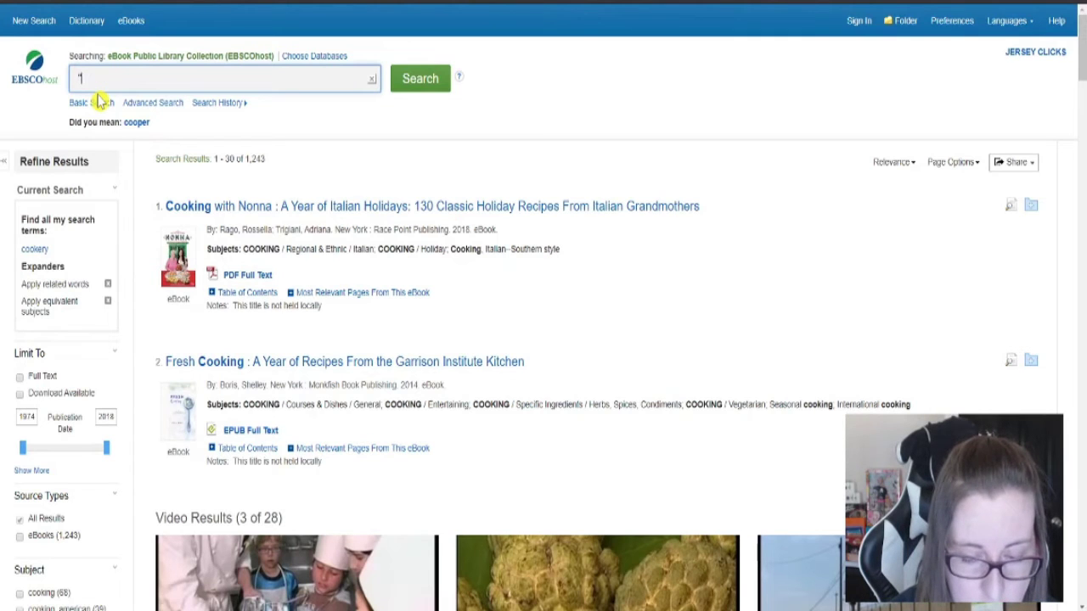
{"action": "type", "text": "new yo"}
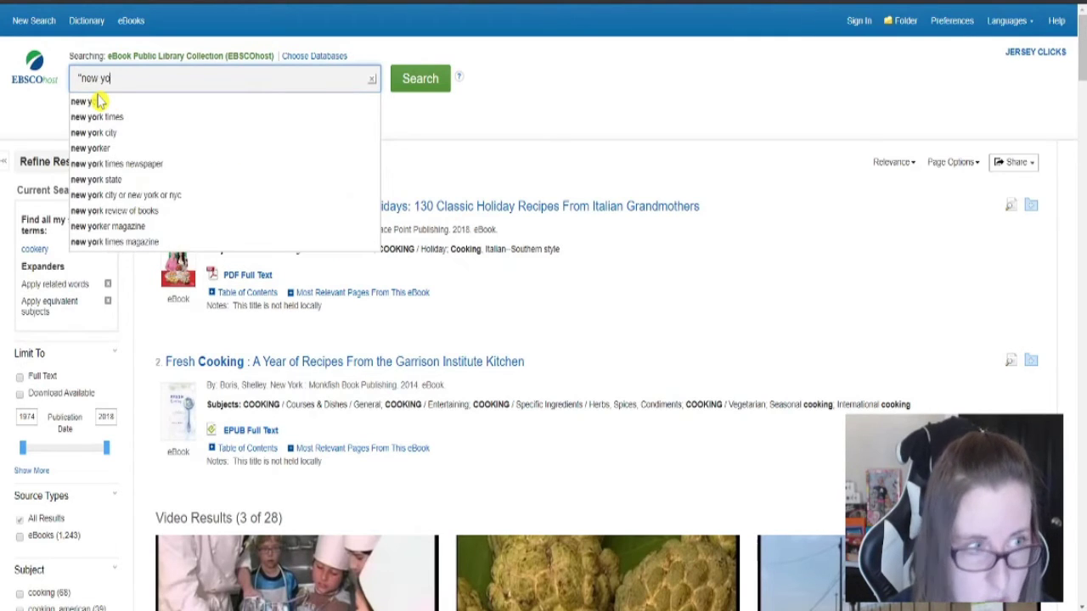
{"action": "type", "text": "rk times"}
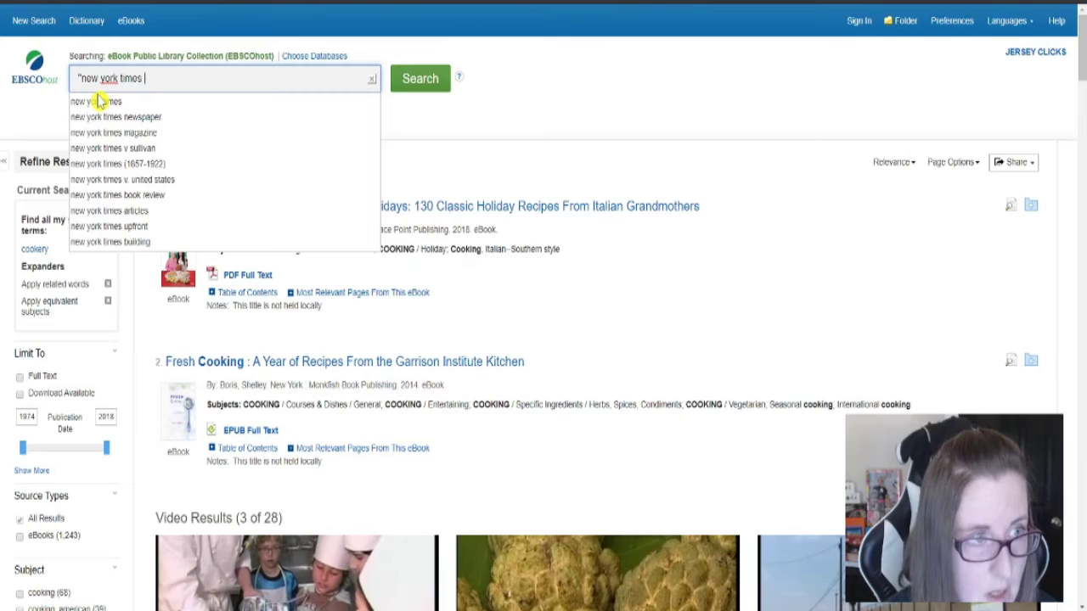
{"action": "type", "text": " bestse"}
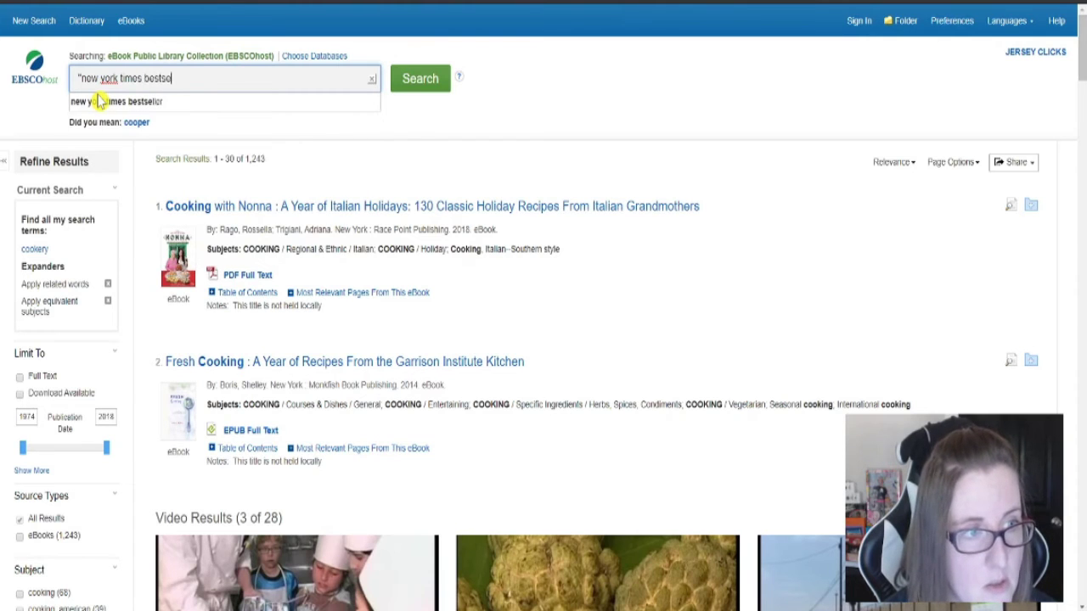
{"action": "type", "text": "ller"}
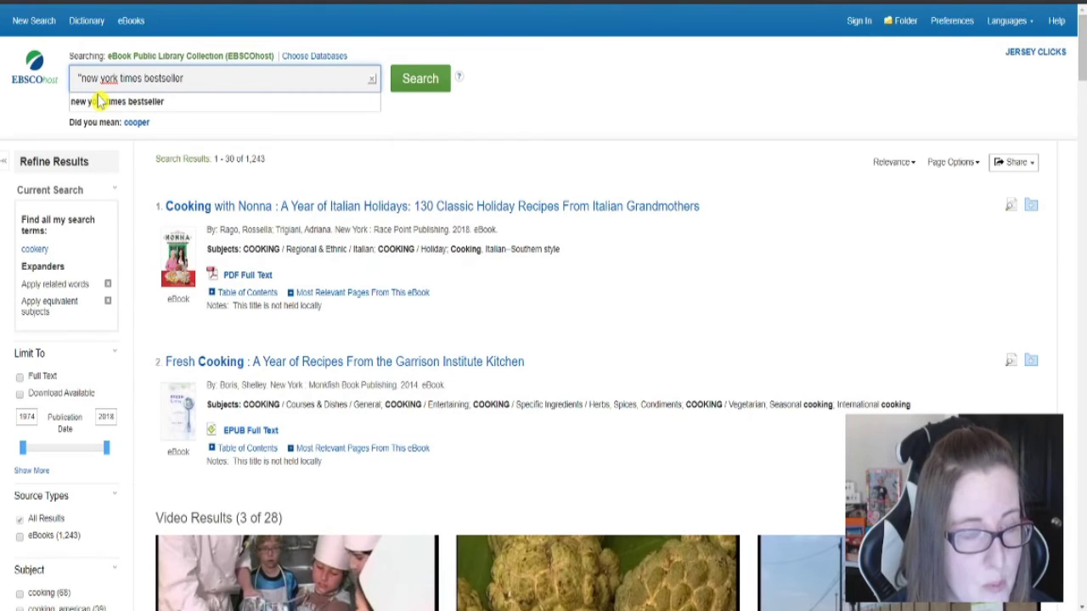
{"action": "type", "text": "\""}
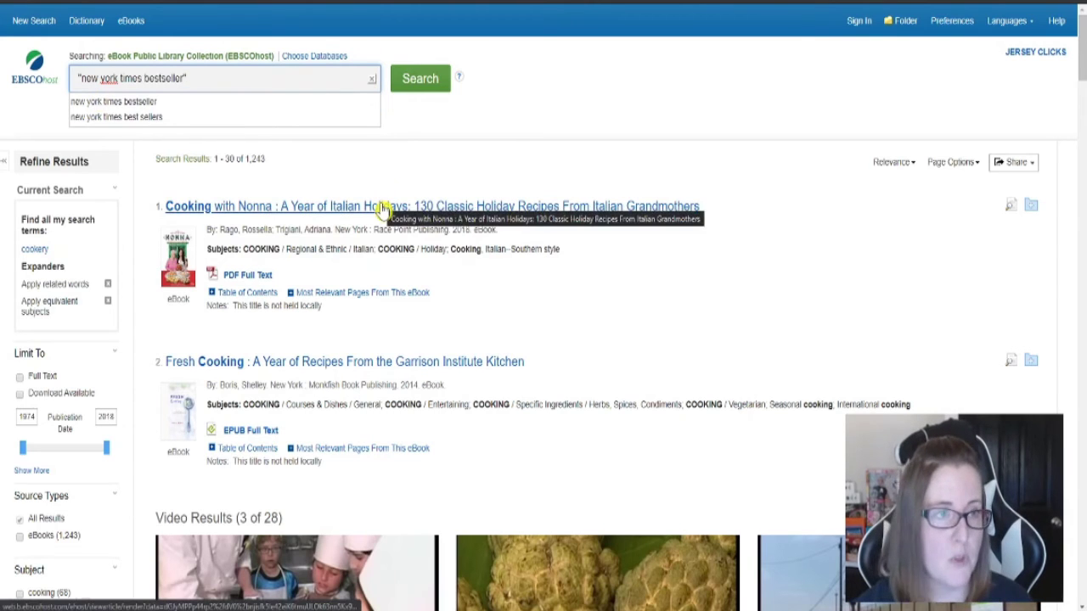
- Run the exact-phrase "new york times bestseller" search and scroll the 34 results
{"action": "left_click", "coordinate": [421, 90]}
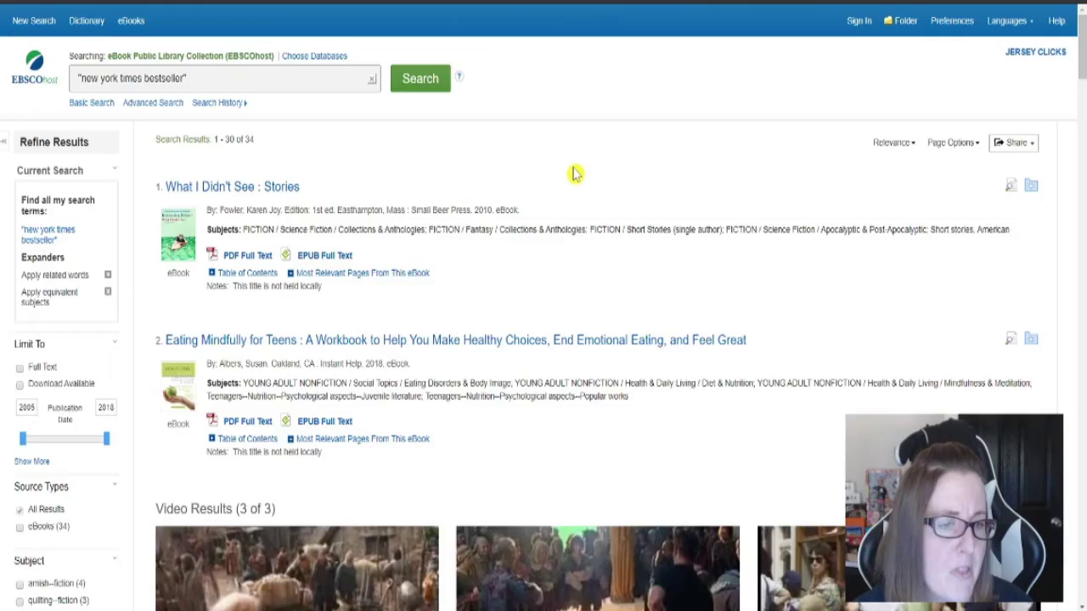
{"action": "scroll", "coordinate": [574, 174], "scroll_direction": "down", "scroll_amount": 9}
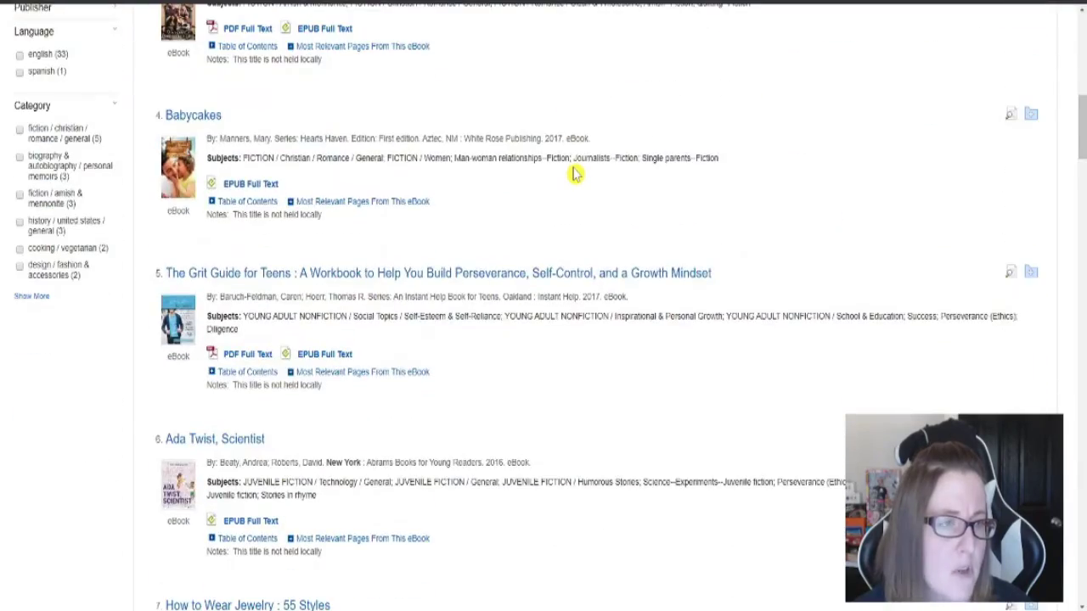
{"action": "scroll", "coordinate": [574, 174], "scroll_direction": "down", "scroll_amount": 4}
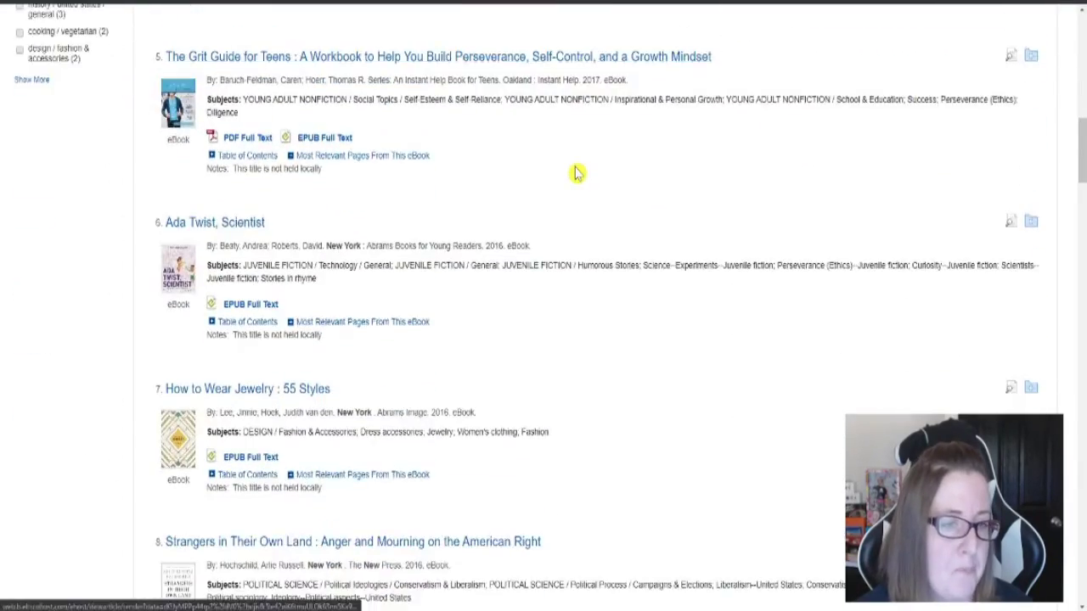
{"action": "scroll", "coordinate": [574, 174], "scroll_direction": "down", "scroll_amount": 1}
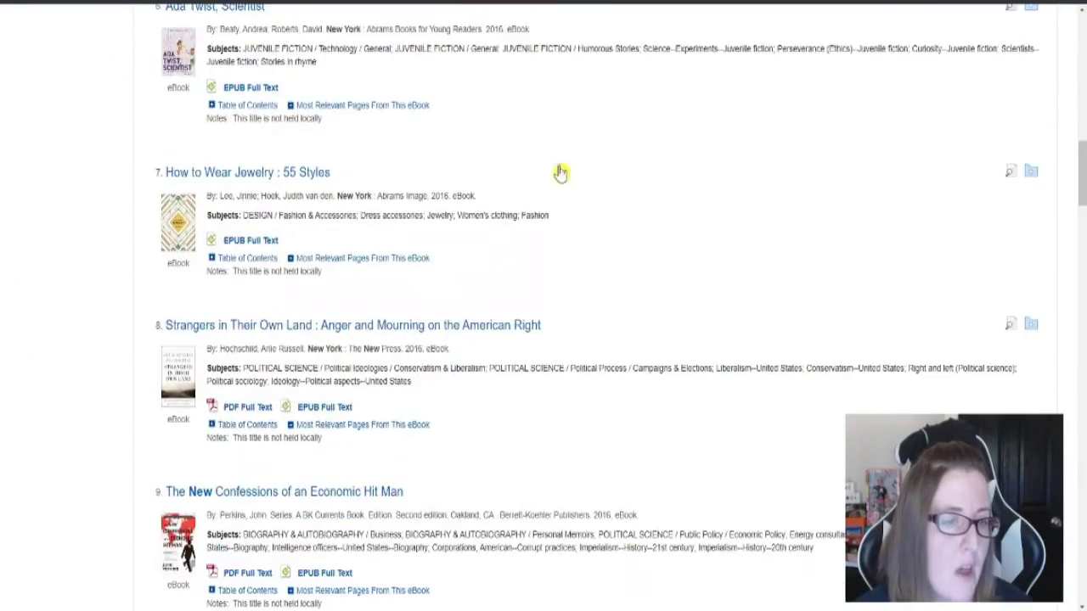
- Find the New York Times Bestseller phrase in How to Wear Jewelry's description, then return to the results
{"action": "left_click", "coordinate": [249, 180]}
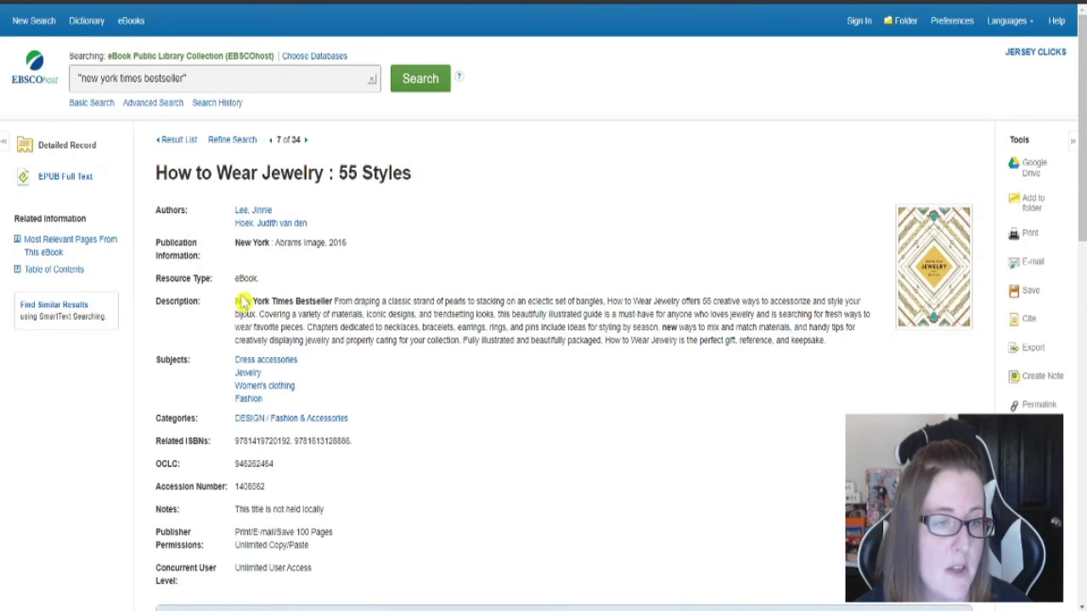
{"action": "left_click_drag", "start_coordinate": [235, 306], "coordinate": [334, 302]}
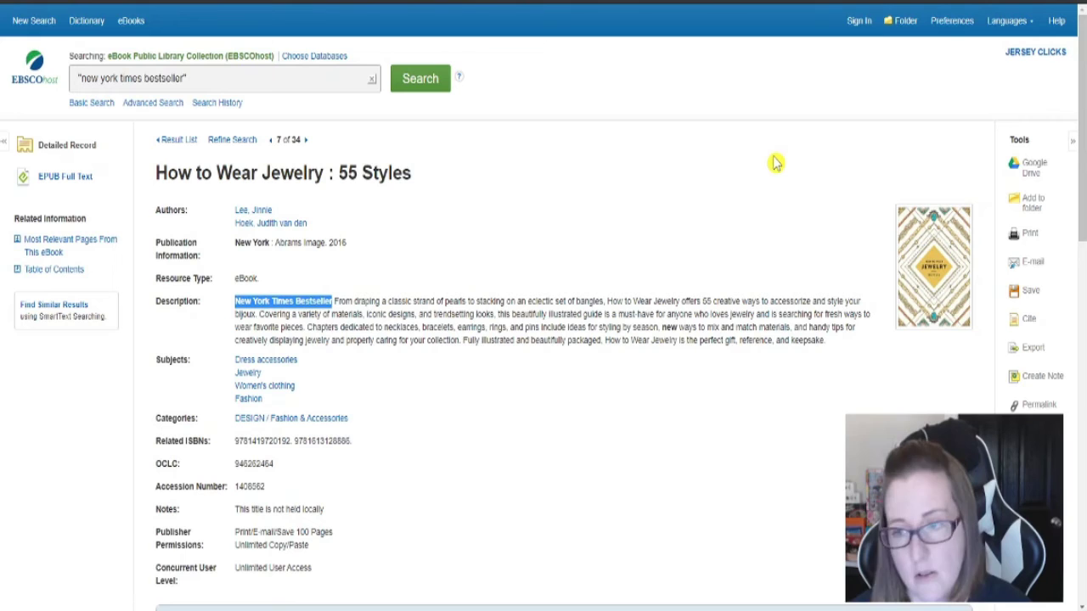
{"action": "left_click", "coordinate": [92, 18]}
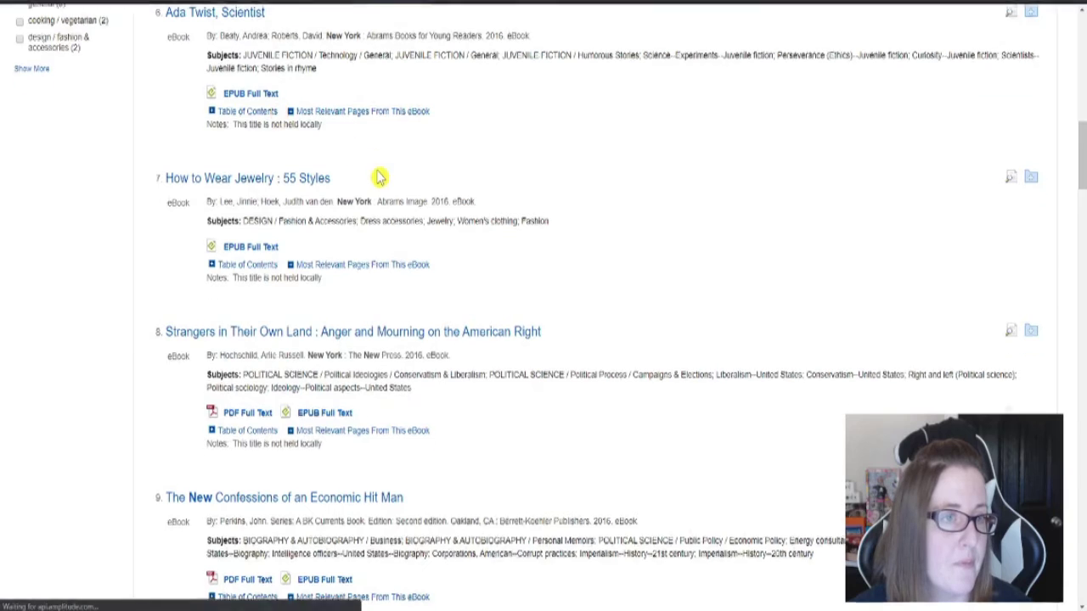
{"action": "scroll", "coordinate": [415, 182], "scroll_direction": "up", "scroll_amount": 10}
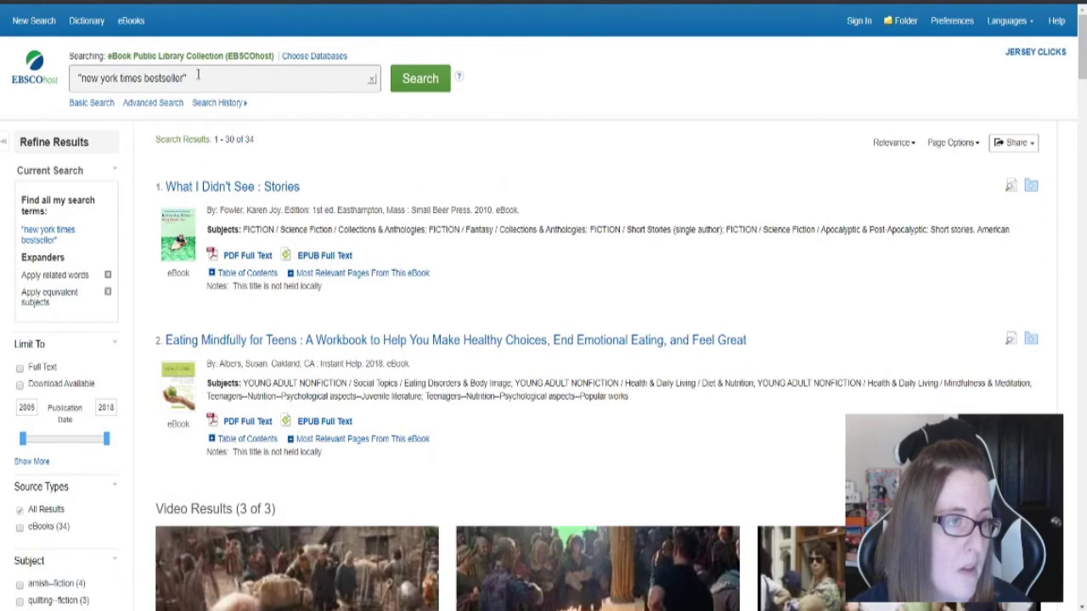
- In Advanced Search, replace the first box's query with 'martin luther king jr'
{"action": "left_click", "coordinate": [161, 104]}
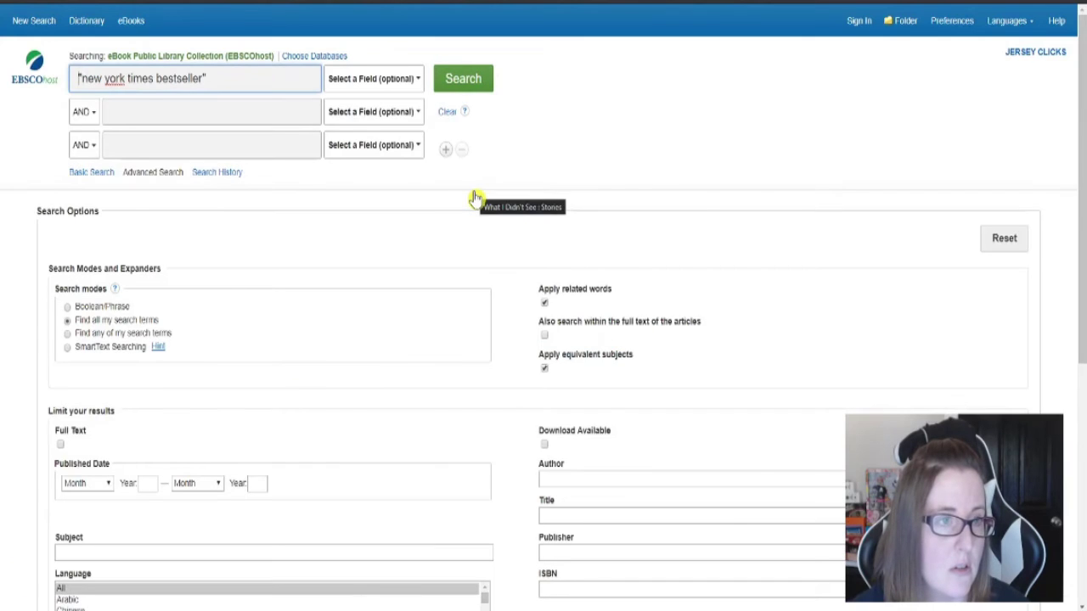
{"action": "left_click_drag", "start_coordinate": [207, 78], "coordinate": [149, 104]}
{"action": "key", "text": "BackSpace"}
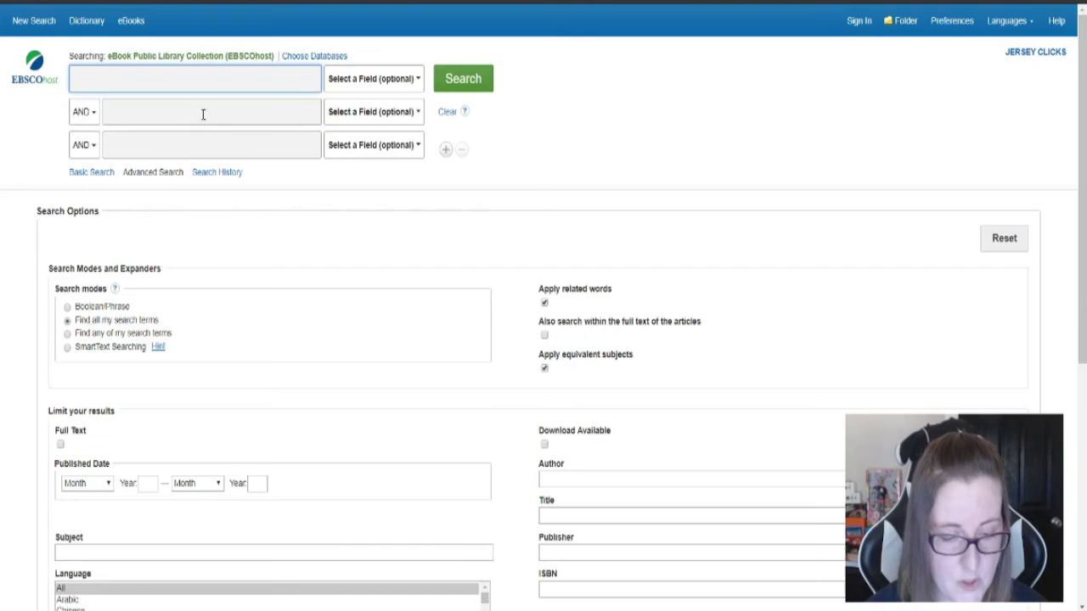
{"action": "type", "text": "marti"}
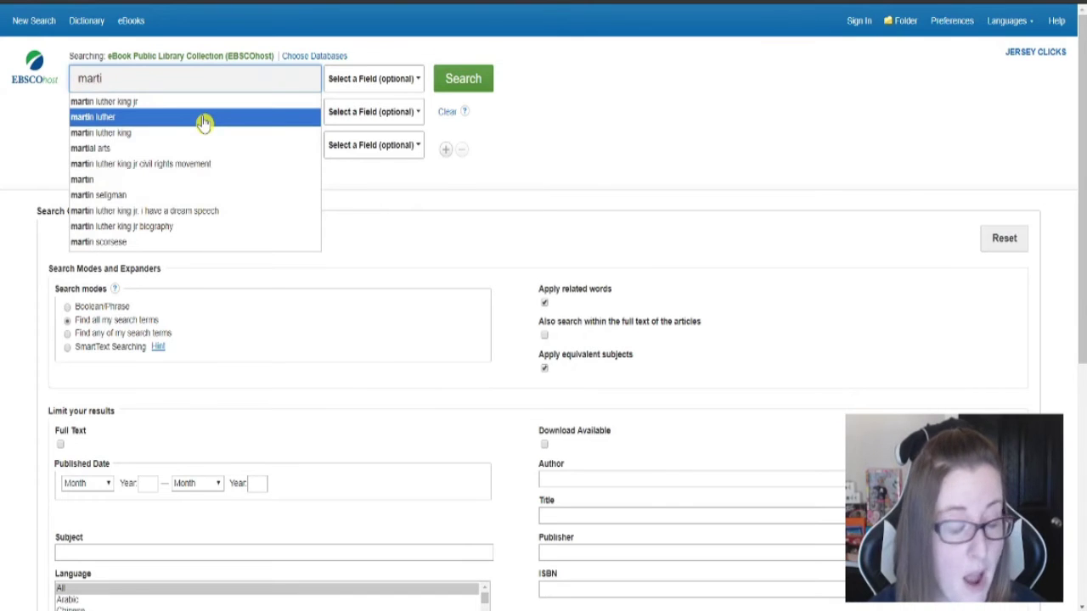
{"action": "type", "text": "n luther "}
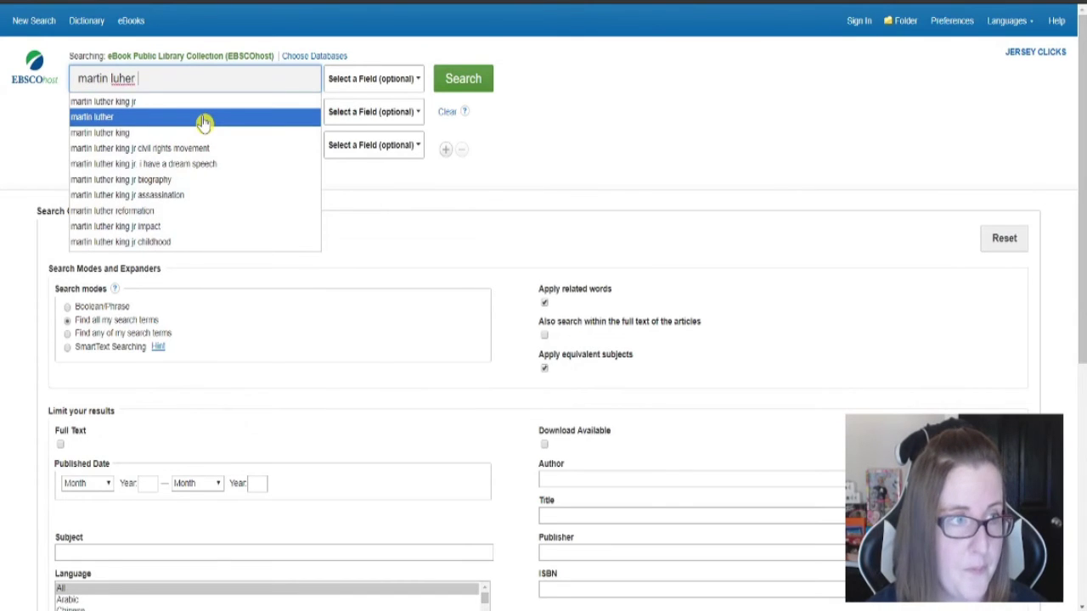
{"action": "type", "text": "king jr"}
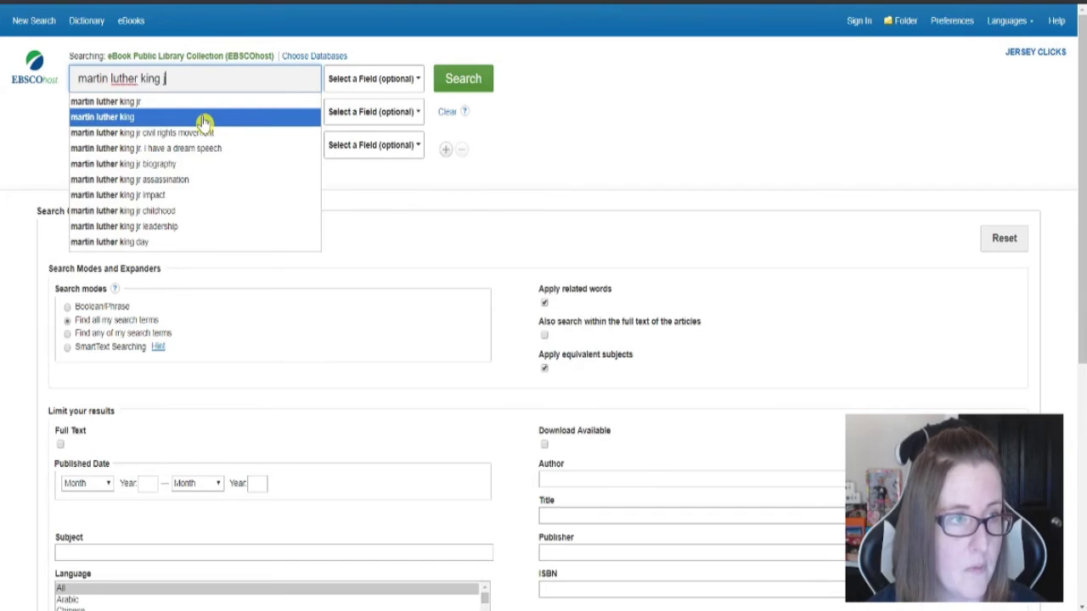
{"action": "left_click", "coordinate": [204, 119]}
{"action": "left_click", "coordinate": [203, 114]}
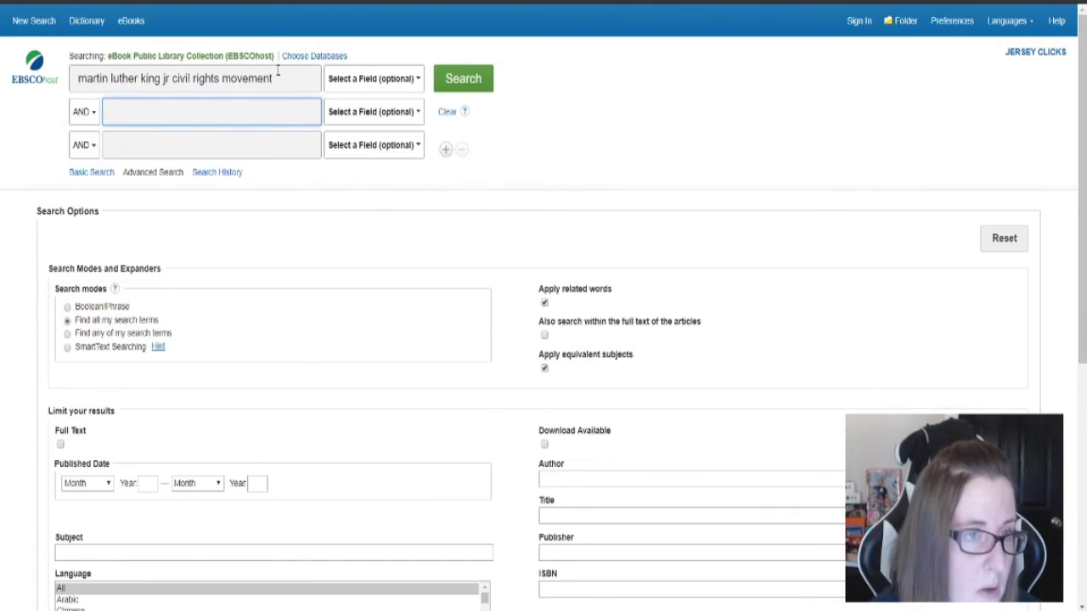
{"action": "left_click_drag", "start_coordinate": [276, 78], "coordinate": [194, 83]}
{"action": "key", "text": "BackSpace"}
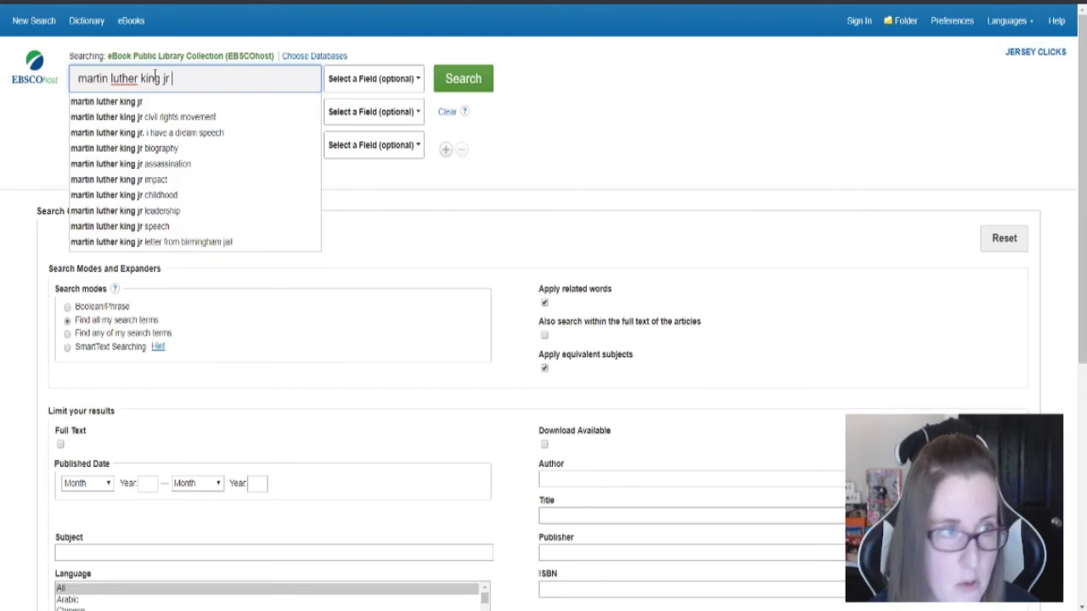
- Set the second box to the suggested 'biography or autobiography or memoir' term
{"action": "left_click", "coordinate": [558, 135]}
{"action": "left_click", "coordinate": [191, 111]}
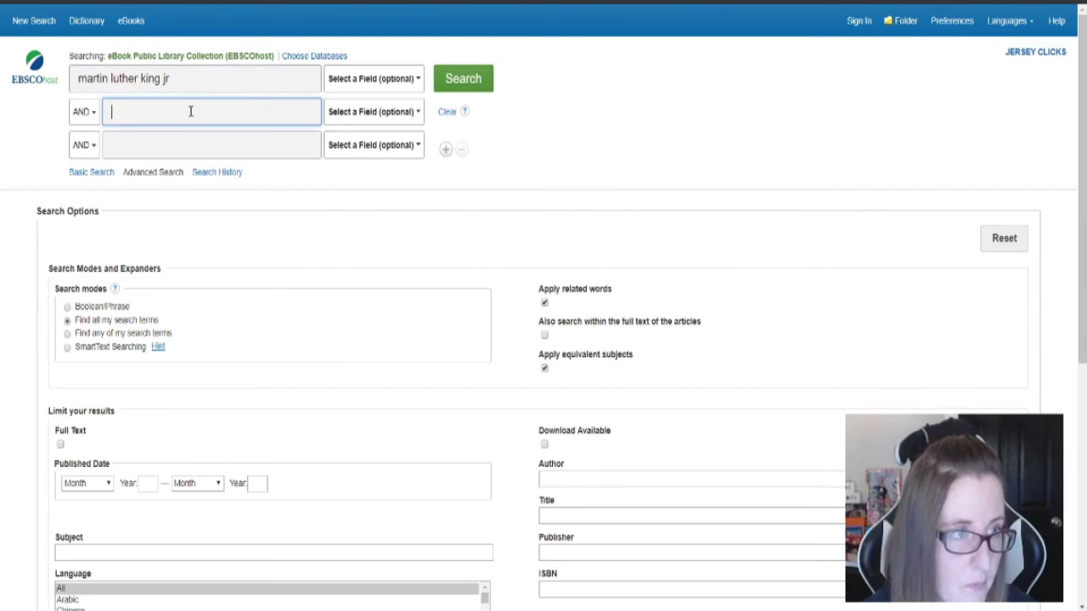
{"action": "type", "text": "biogra"}
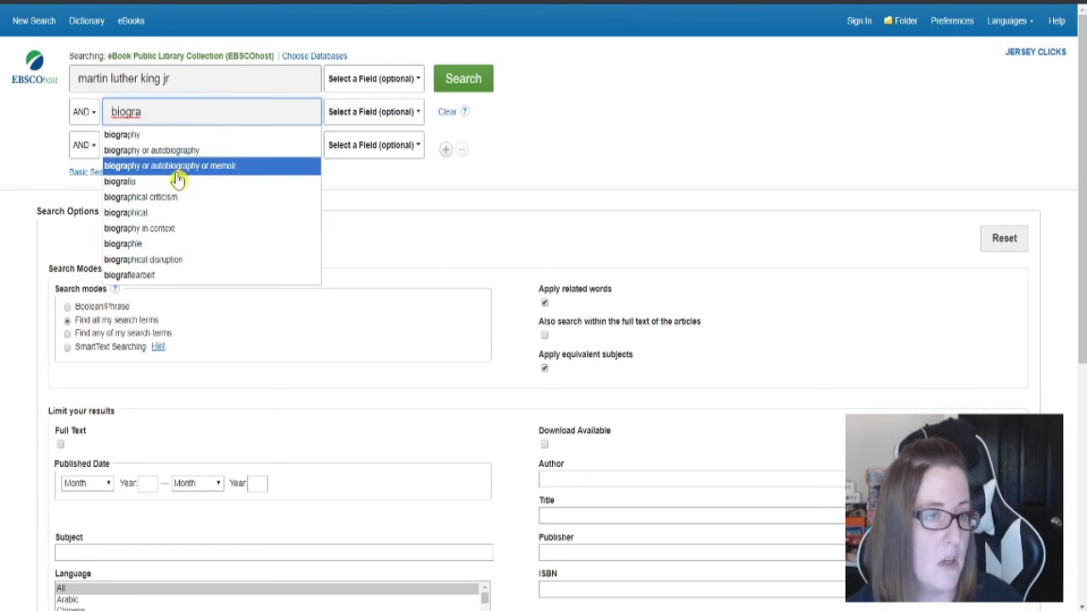
{"action": "left_click", "coordinate": [197, 166]}
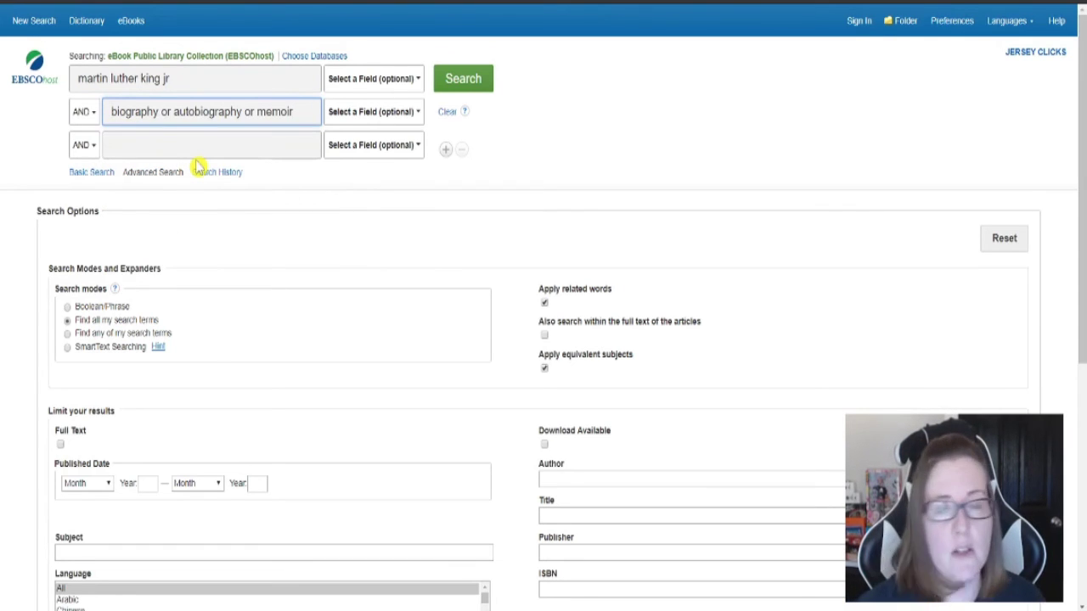
- Run the advanced Martin Luther King biography search and review the eBook results list
{"action": "left_click", "coordinate": [485, 86]}
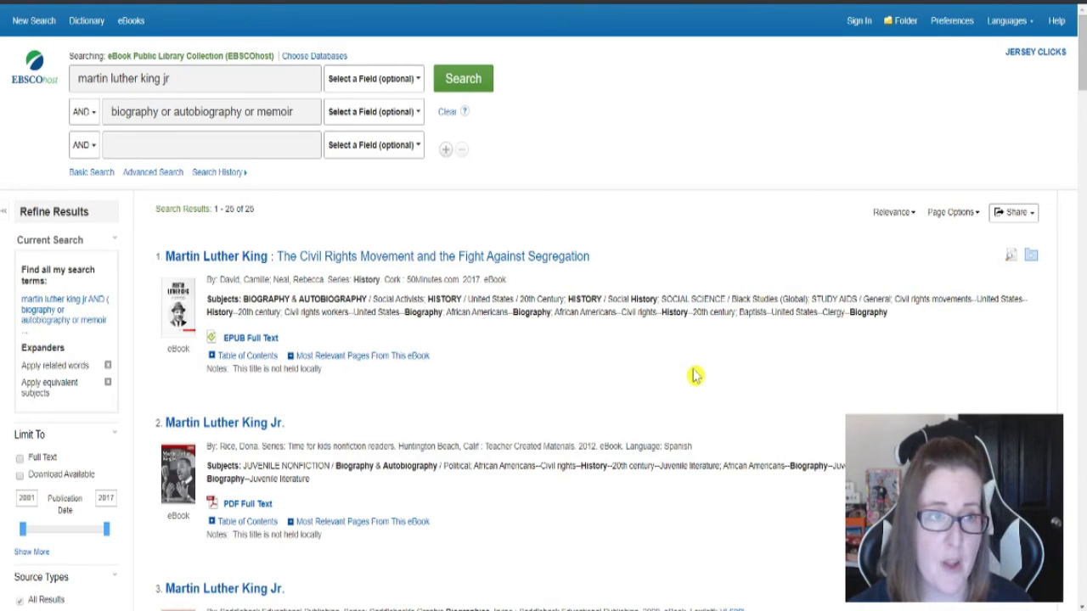
{"action": "scroll", "coordinate": [701, 356], "scroll_direction": "down", "scroll_amount": 2}
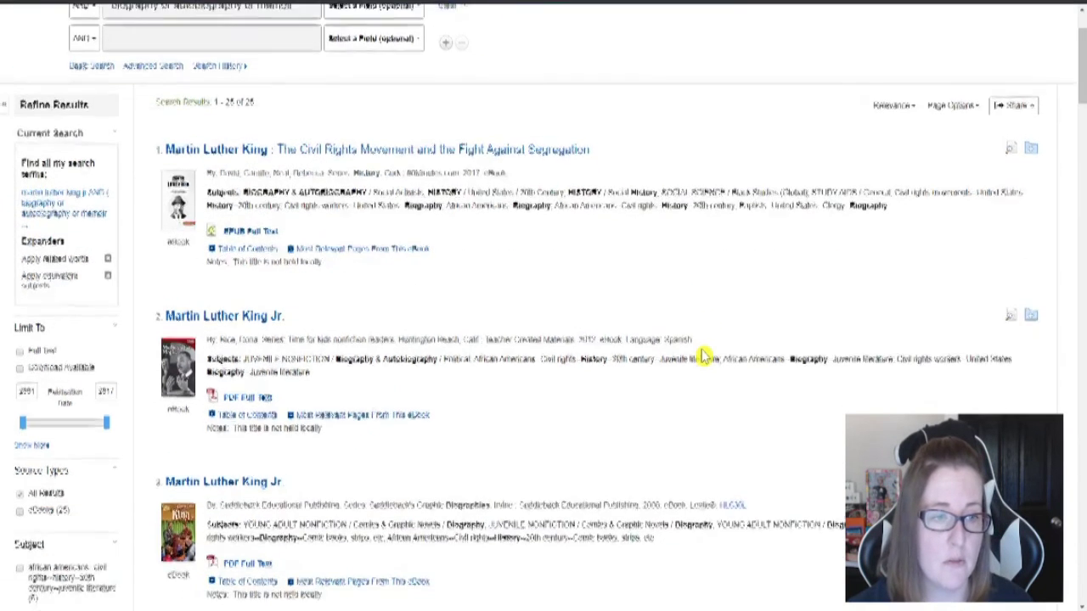
{"action": "scroll", "coordinate": [704, 356], "scroll_direction": "up", "scroll_amount": 2}
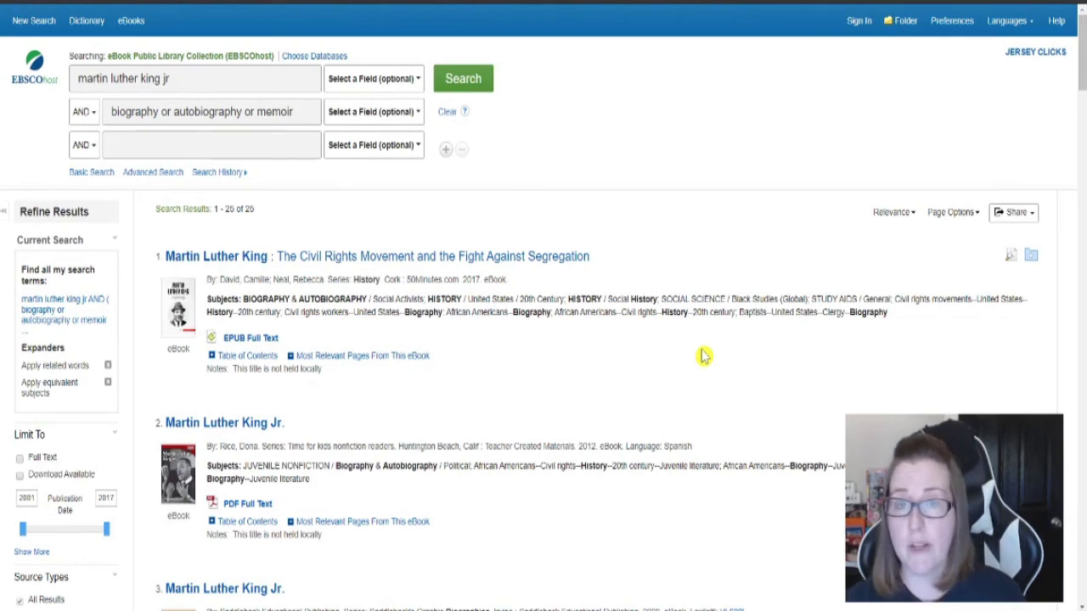